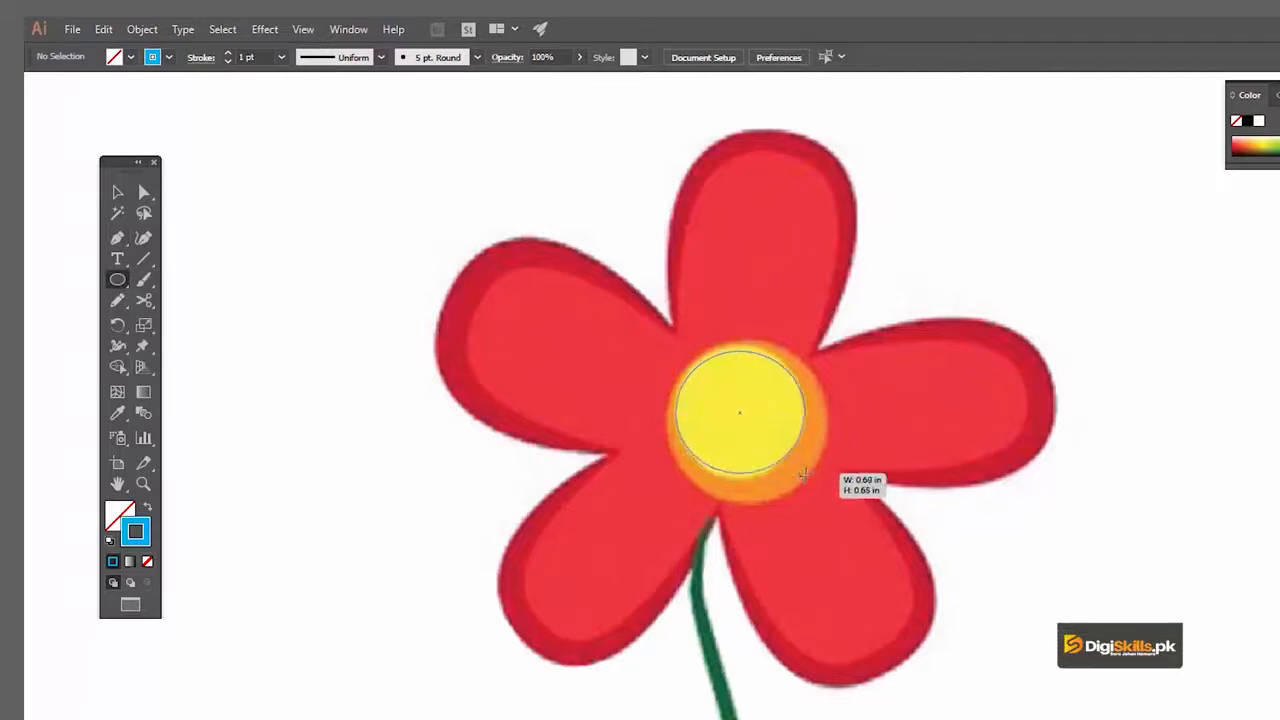
Fit the ellipse to the flower's yellow centre and duplicate it, scaling the copy to about 0.85 in to match the orange disc
key(v)
drag(743, 353, 744, 349)
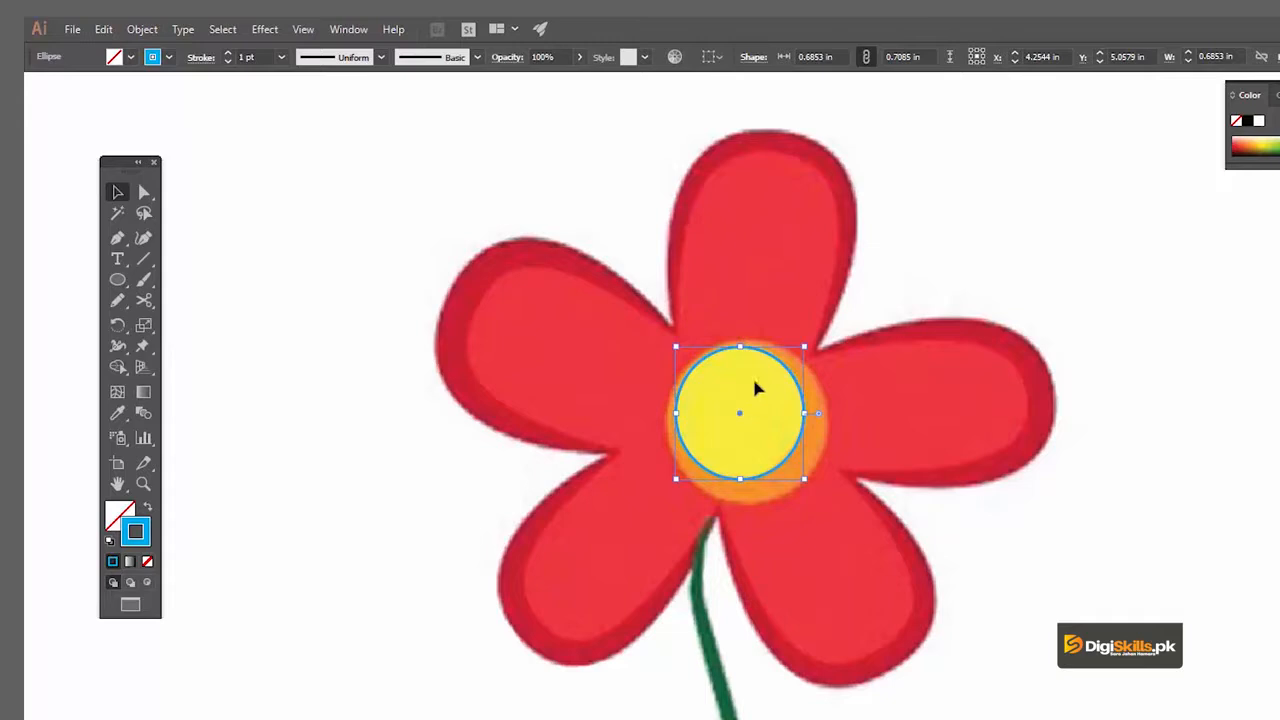
drag(790, 375, 812, 369)
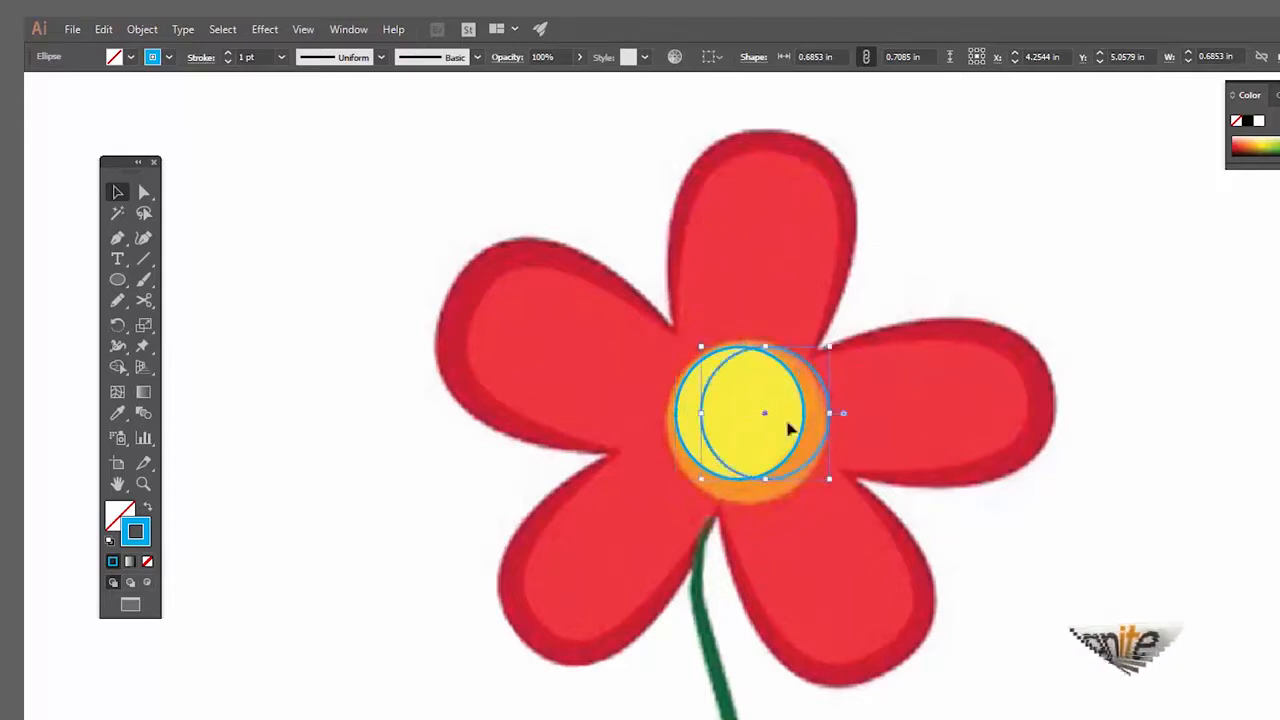
drag(701, 479, 671, 500)
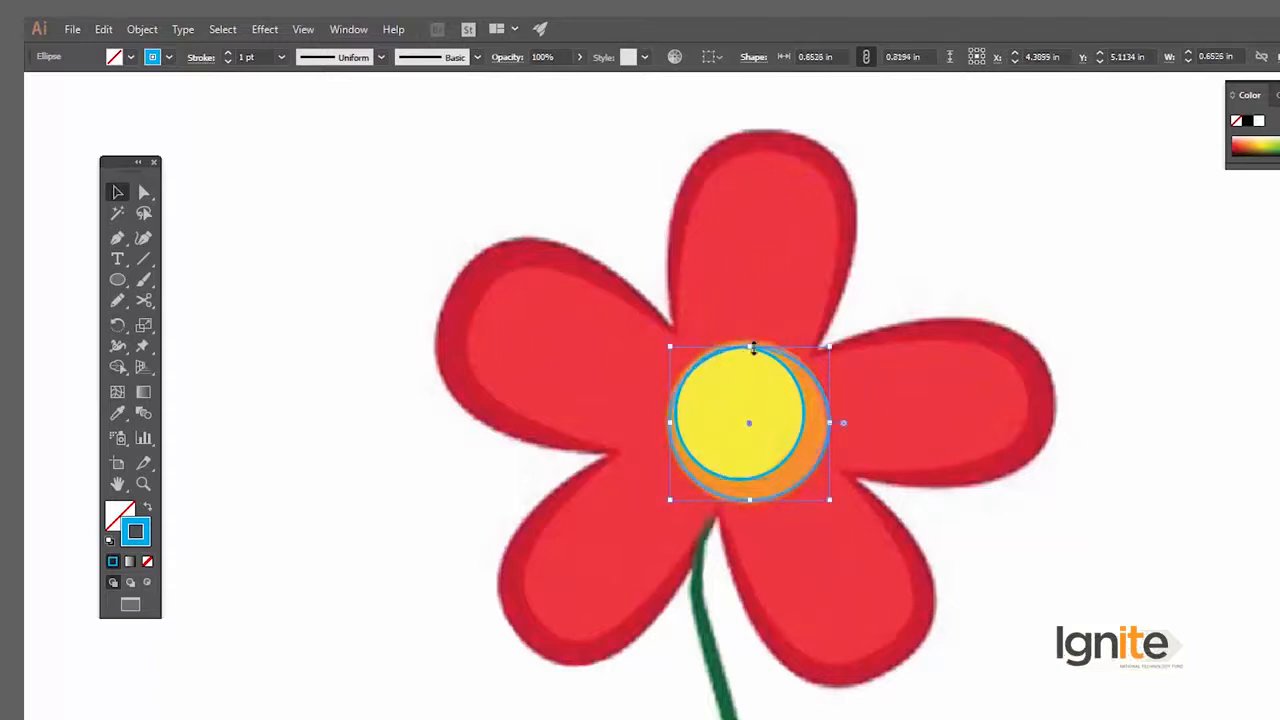
drag(753, 346, 750, 340)
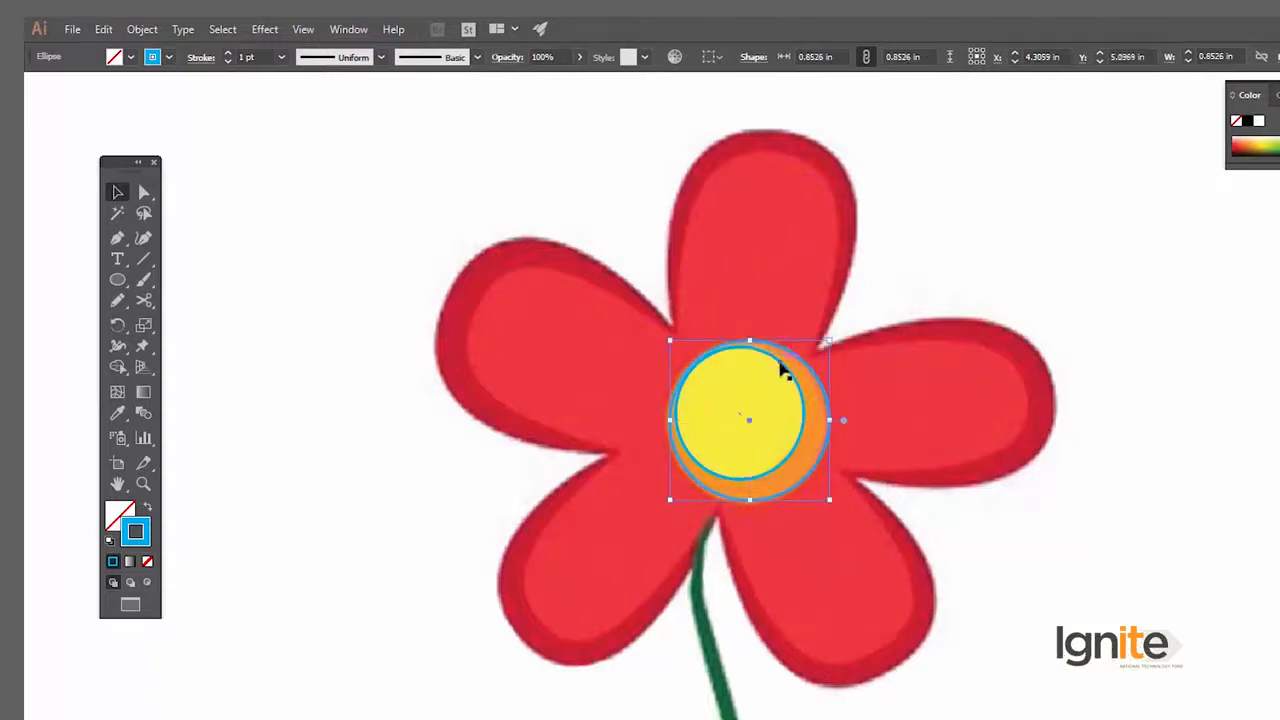
click(870, 320)
Start a Pen path at the green stem's top tip and trace the upper part of the stem's right edge
mouse_move(817, 406)
mouse_down()
mouse_move(822, 394)
mouse_move(803, 394)
mouse_up()
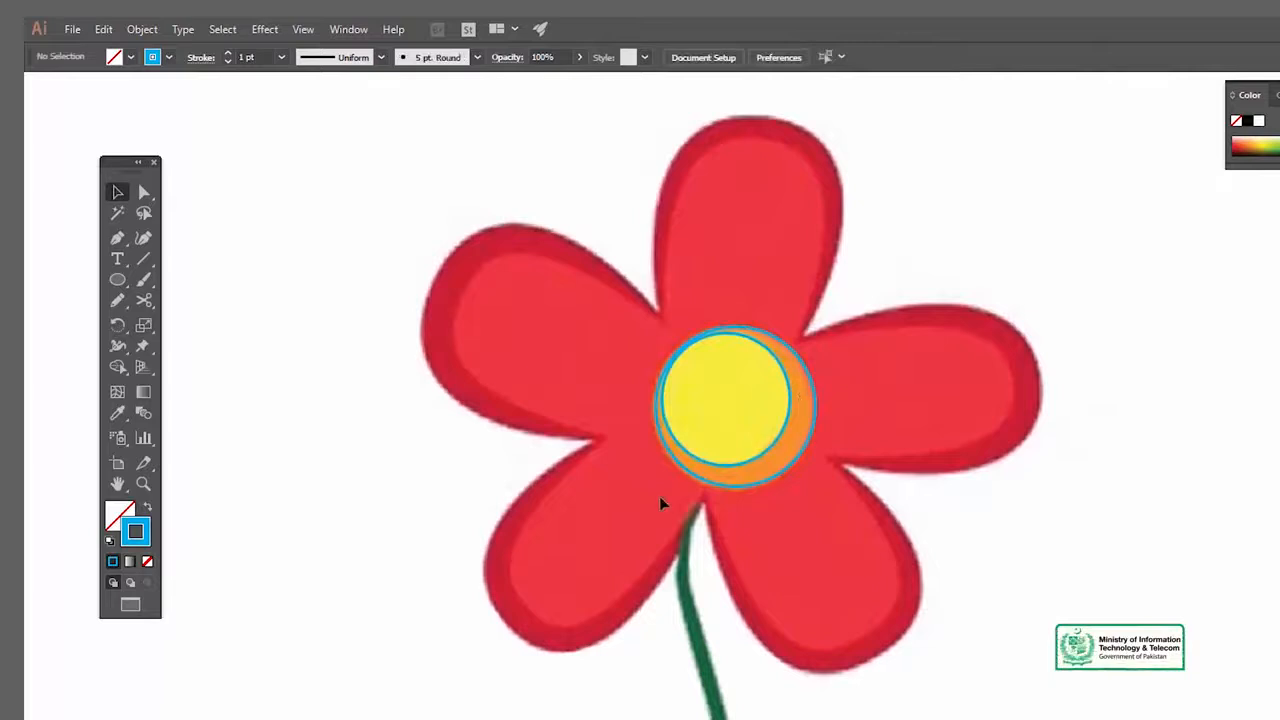
drag(681, 540, 730, 547)
drag(731, 646, 726, 612)
key(z)
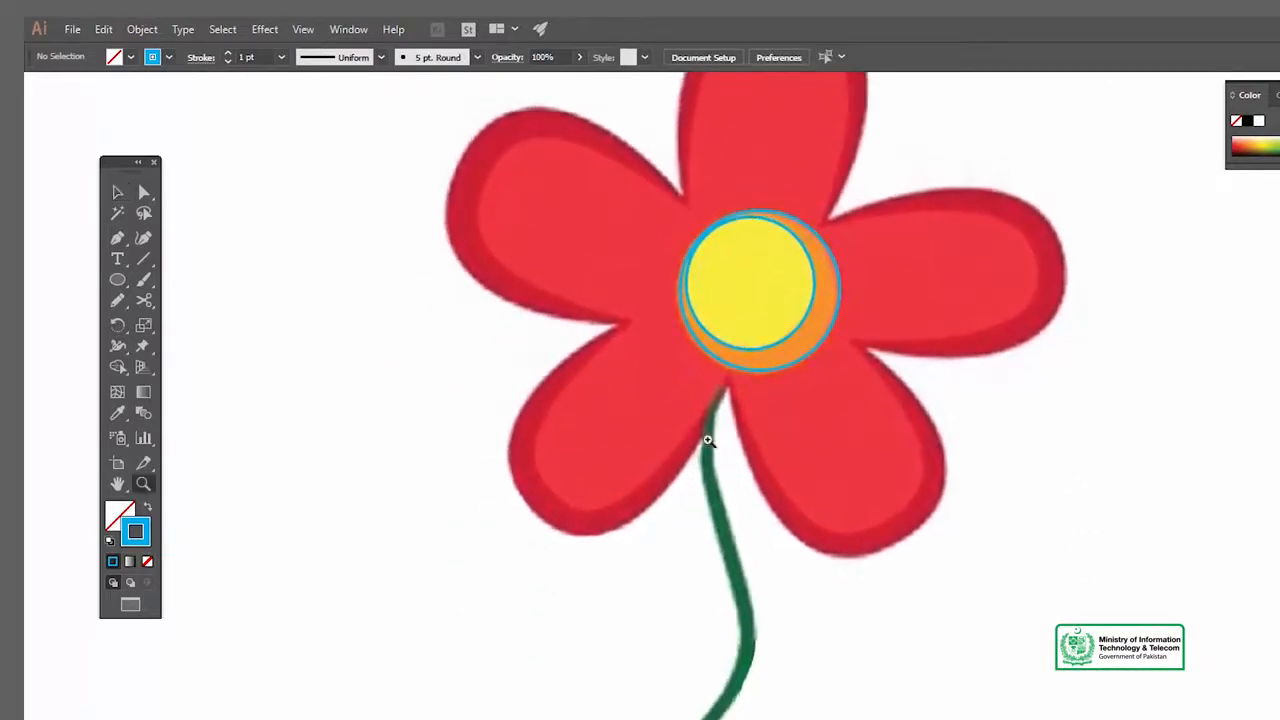
click(708, 440)
click(822, 516)
key(v)
drag(950, 554, 818, 545)
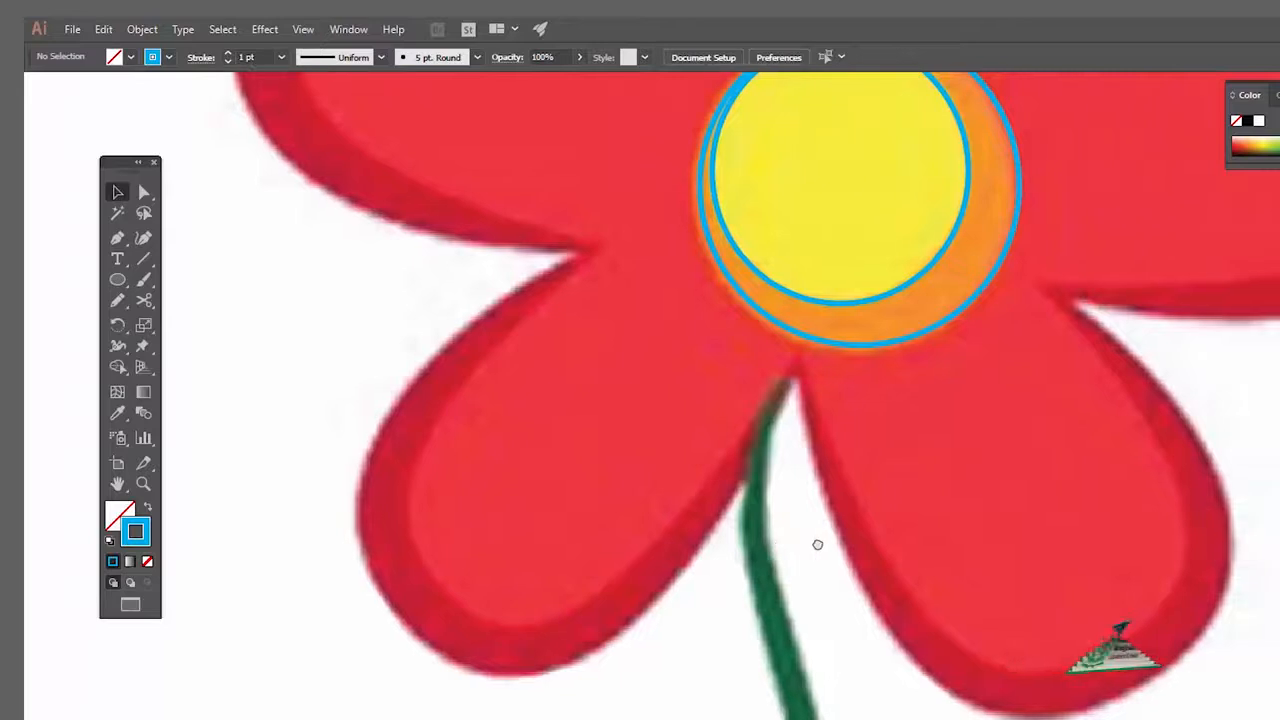
key(p)
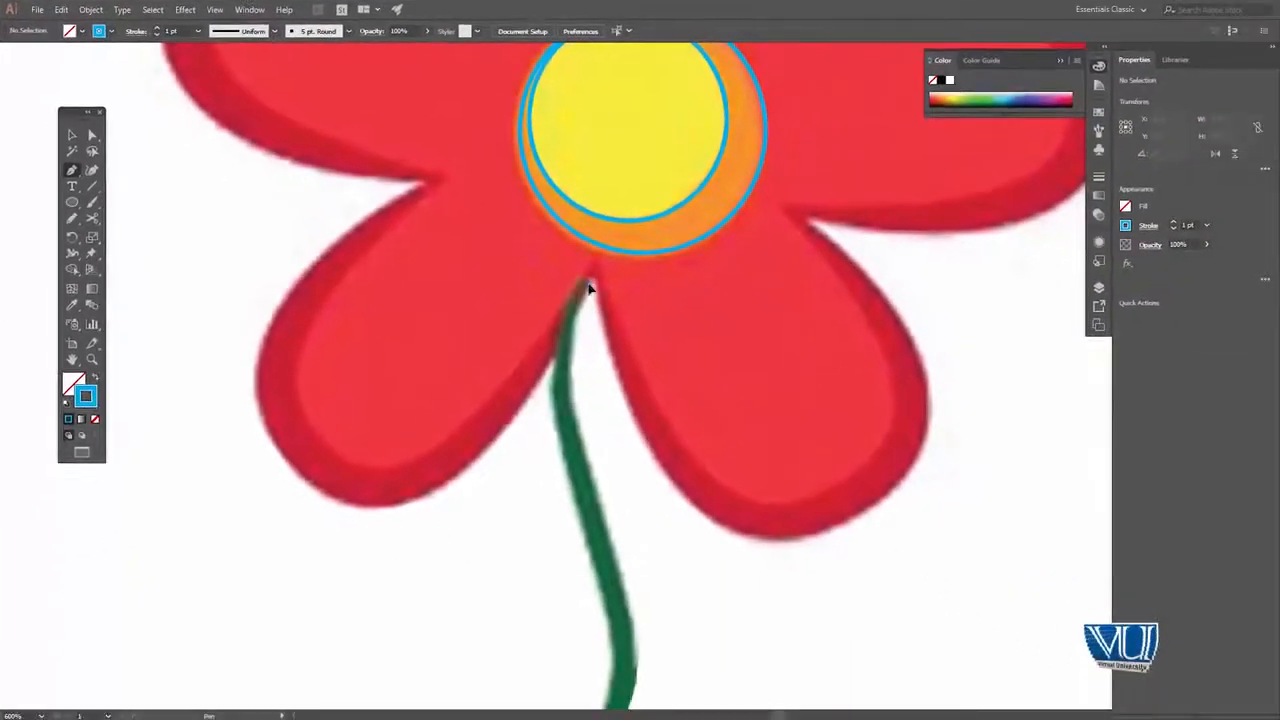
click(589, 284)
drag(577, 429, 597, 490)
drag(629, 543, 588, 406)
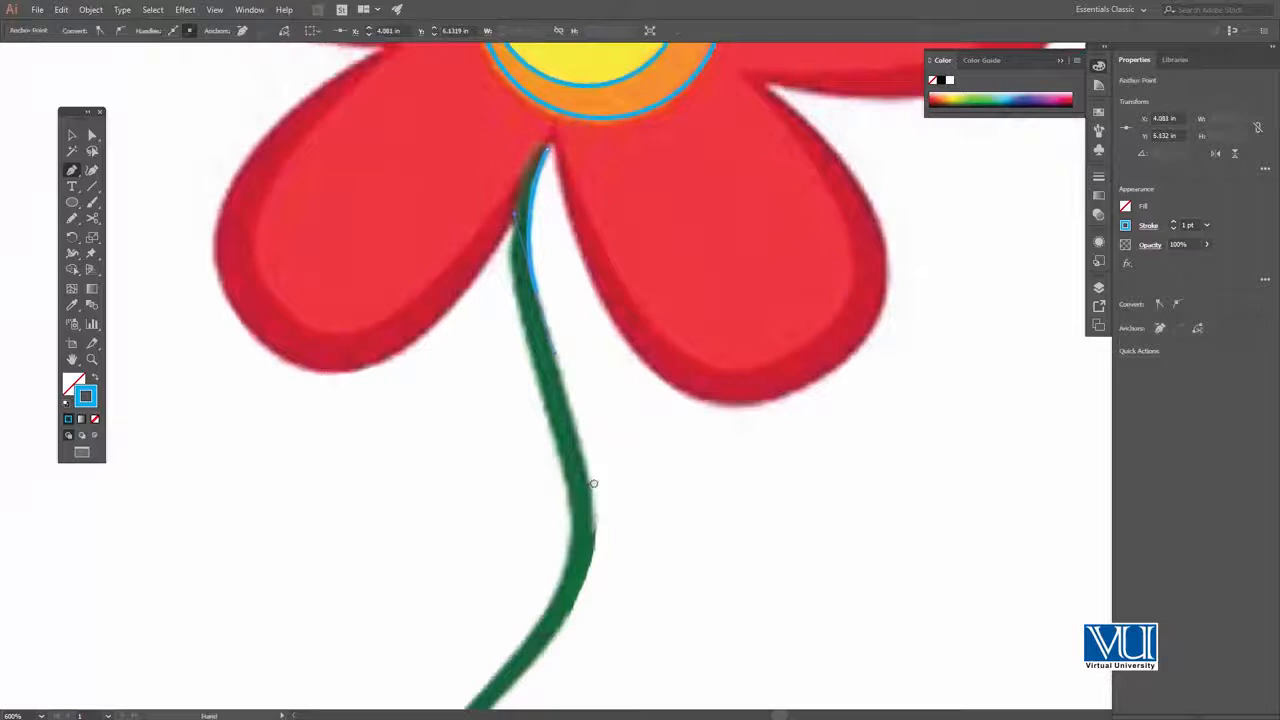
Continue the stem path around the bend along its right edge down to the pointed bottom tip
drag(592, 487, 607, 431)
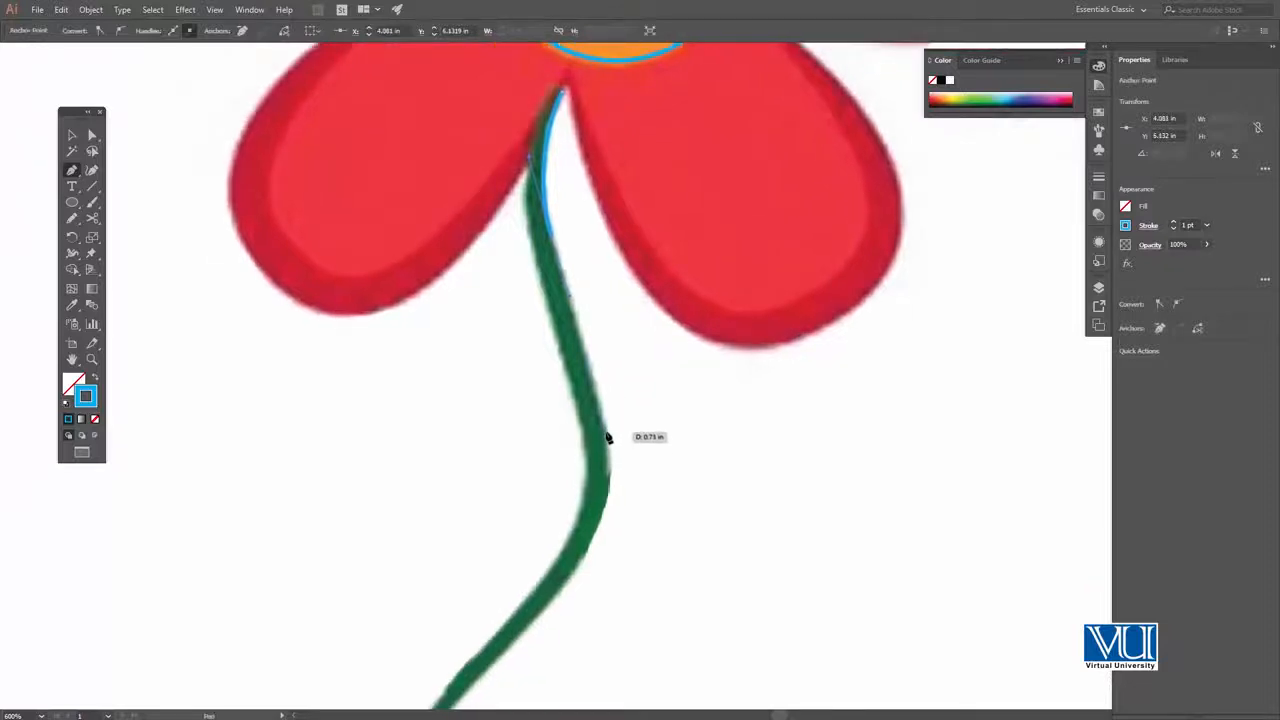
drag(609, 464, 609, 469)
mouse_move(583, 562)
mouse_down()
mouse_move(557, 597)
mouse_move(579, 610)
mouse_move(604, 557)
mouse_move(543, 490)
mouse_move(514, 547)
mouse_up()
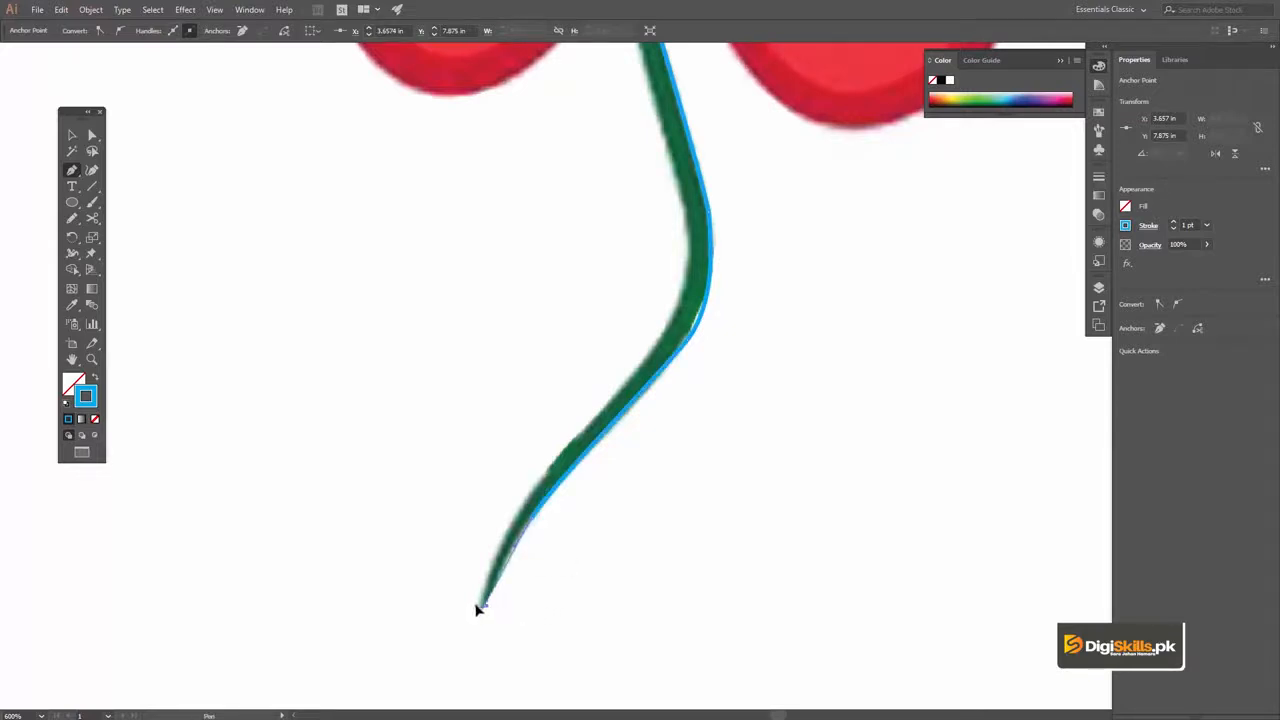
click(481, 606)
Trace the stem's left edge back up to the top tip and close the stem outline
drag(510, 524, 522, 507)
drag(586, 431, 550, 508)
mouse_move(582, 468)
mouse_down()
mouse_move(607, 445)
mouse_move(615, 306)
mouse_up()
scroll(607, 445, up, 3)
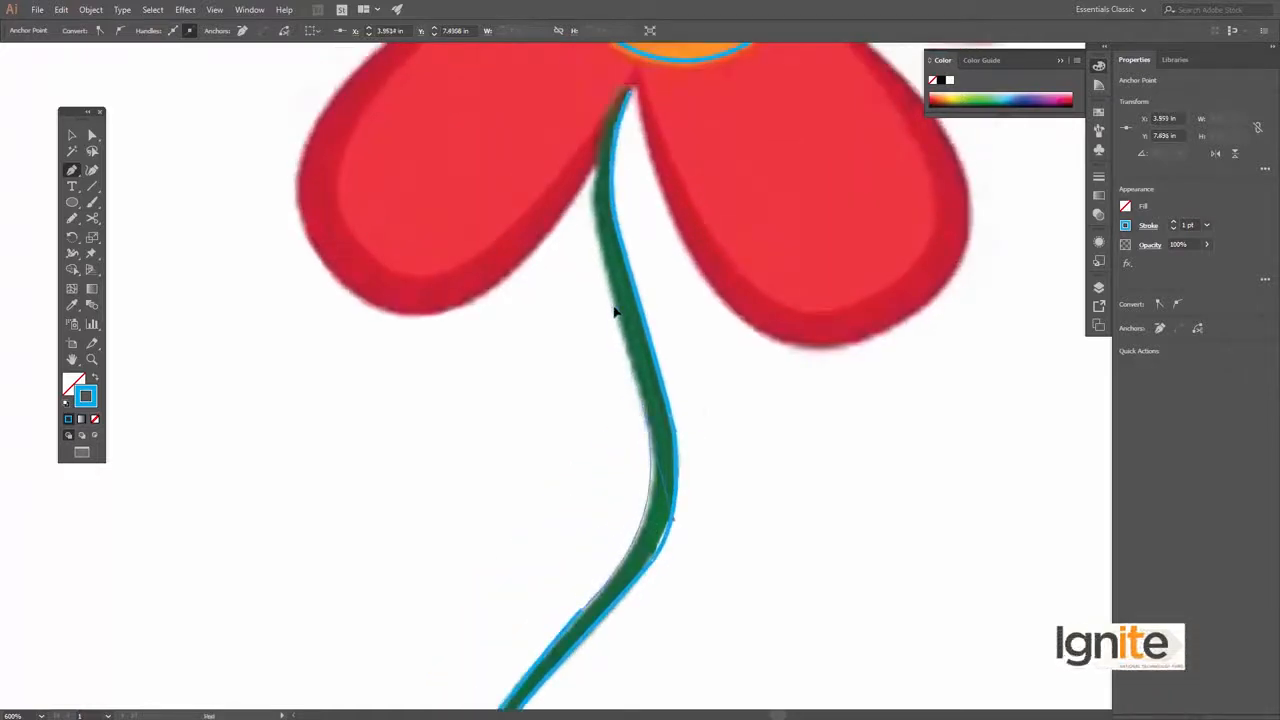
scroll(615, 312, up, 3)
drag(615, 253, 625, 250)
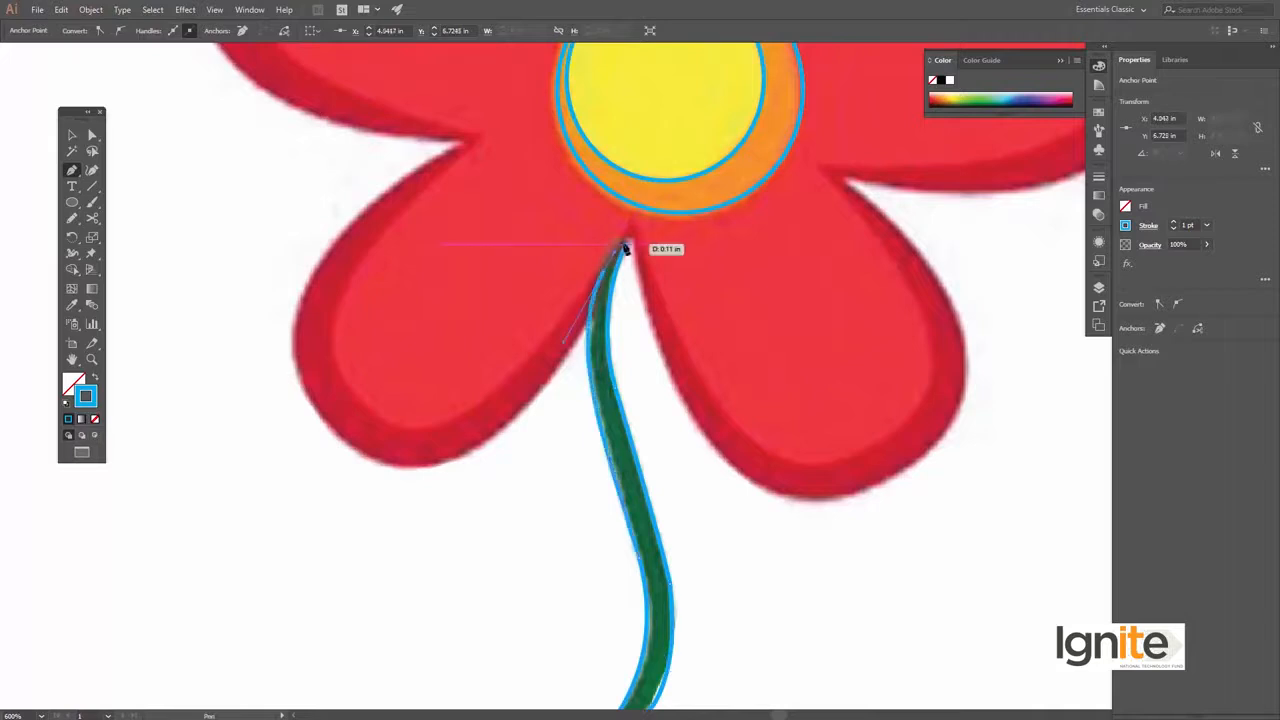
Start a Pen path at the left base of the top petal and trace the left side of its bright red inner area
key(z)
alt+click(583, 317)
alt+click(626, 337)
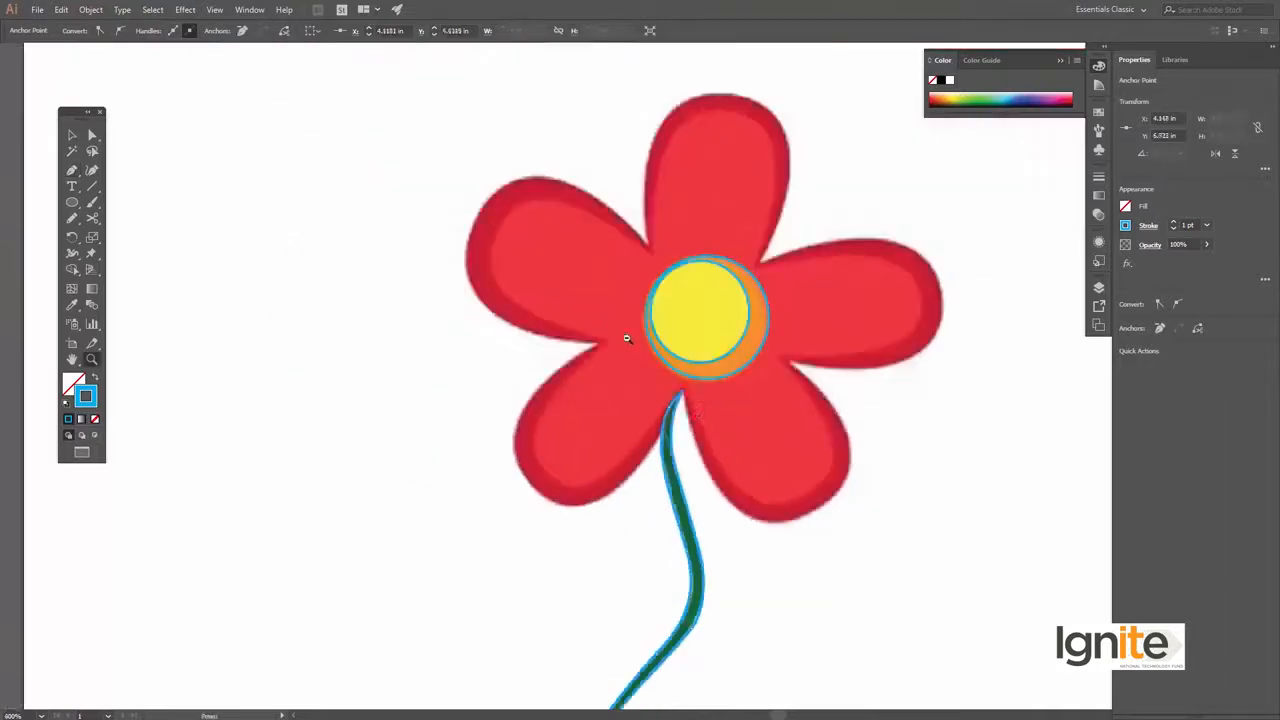
alt+click(631, 380)
key(ctrl+equal)
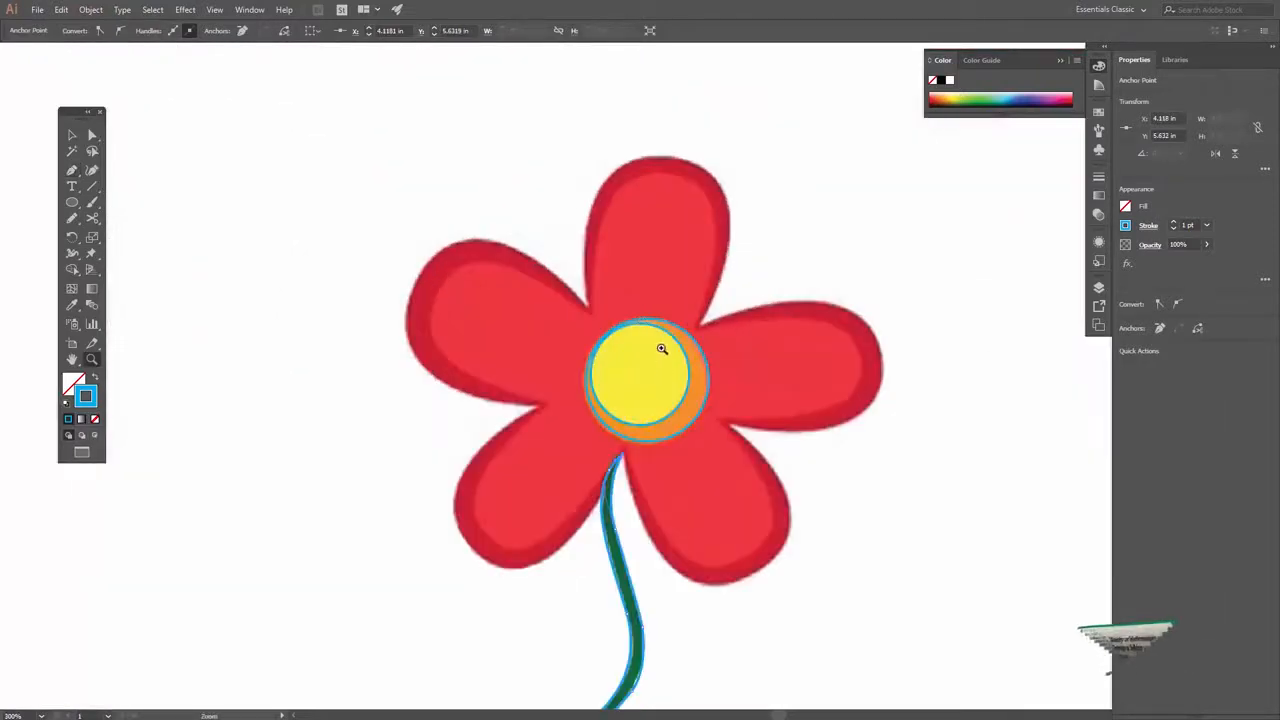
key(ctrl+equal)
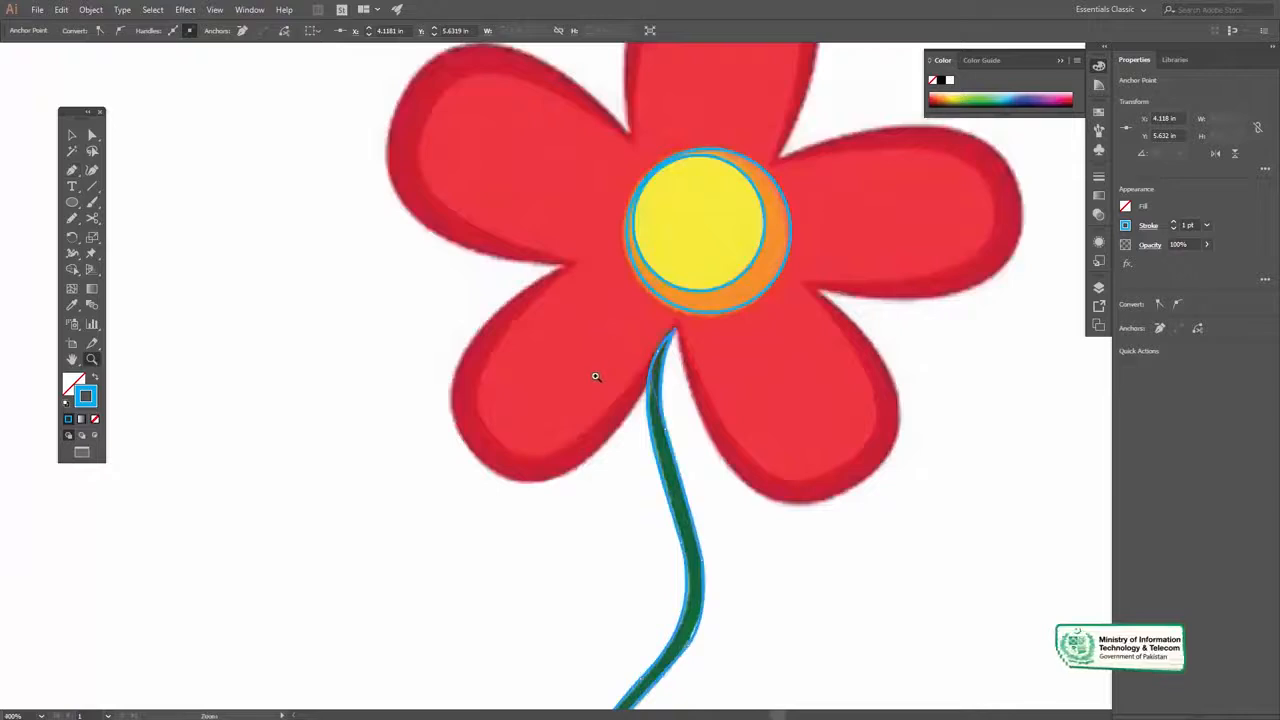
key(ctrl+equal)
drag(634, 388, 590, 408)
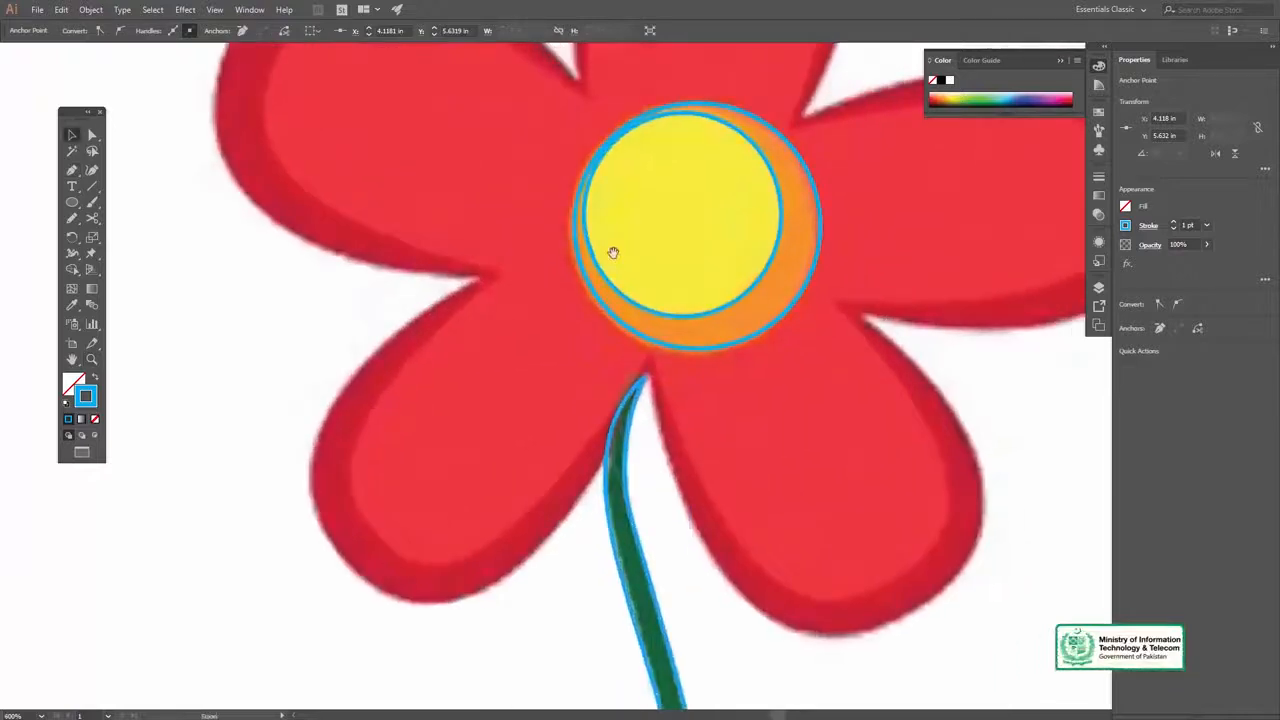
drag(613, 252, 590, 395)
key(p)
drag(559, 262, 533, 350)
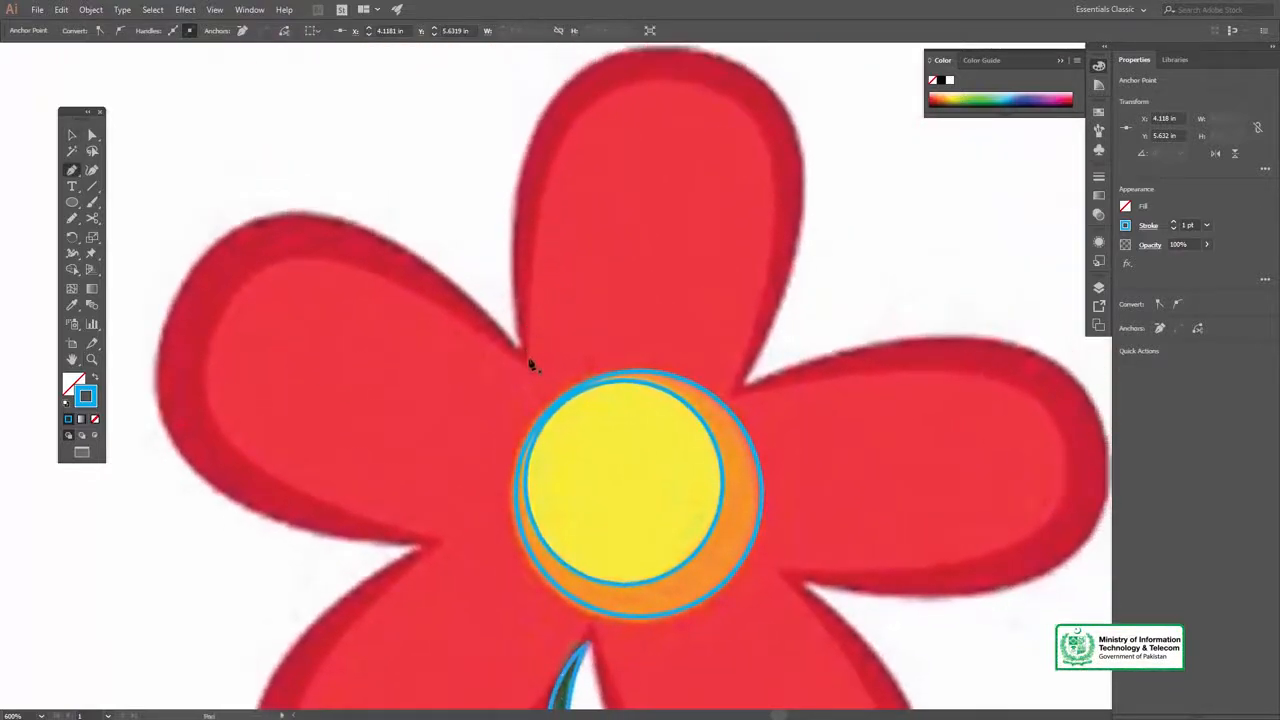
mouse_move(556, 147)
mouse_down()
mouse_move(592, 109)
mouse_move(574, 133)
mouse_up()
key(ctrl+z)
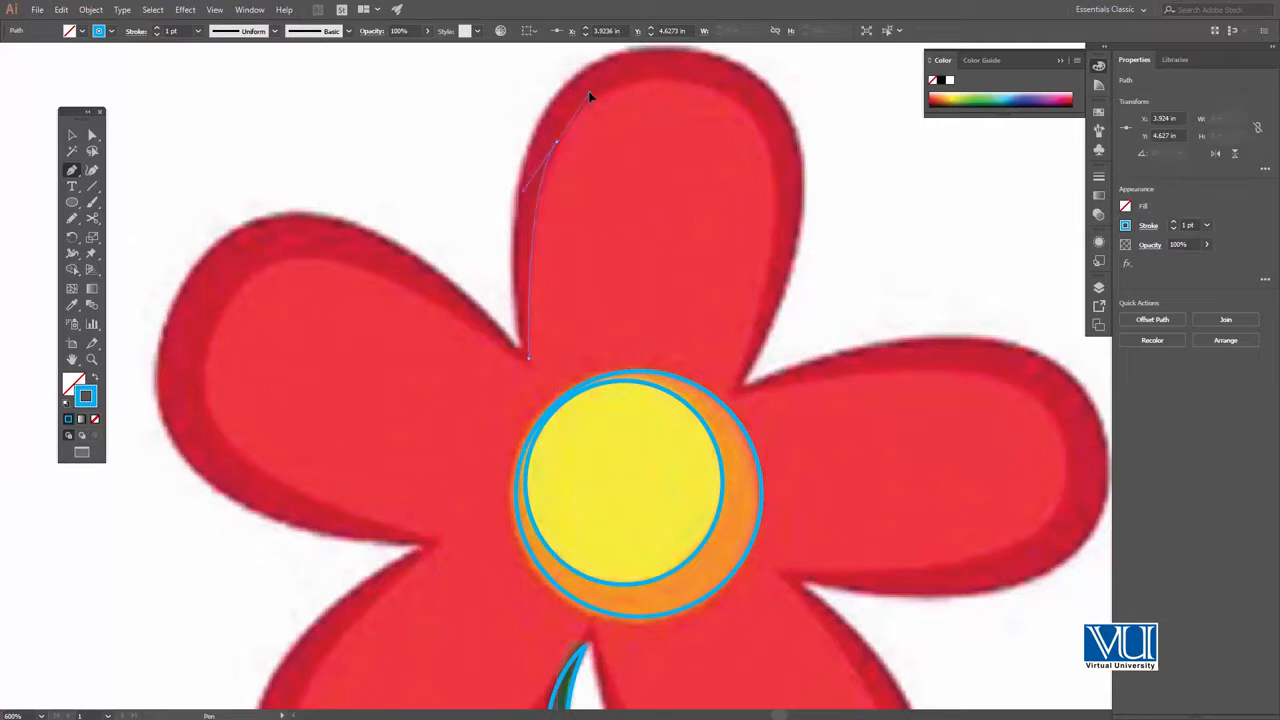
drag(568, 125, 568, 125)
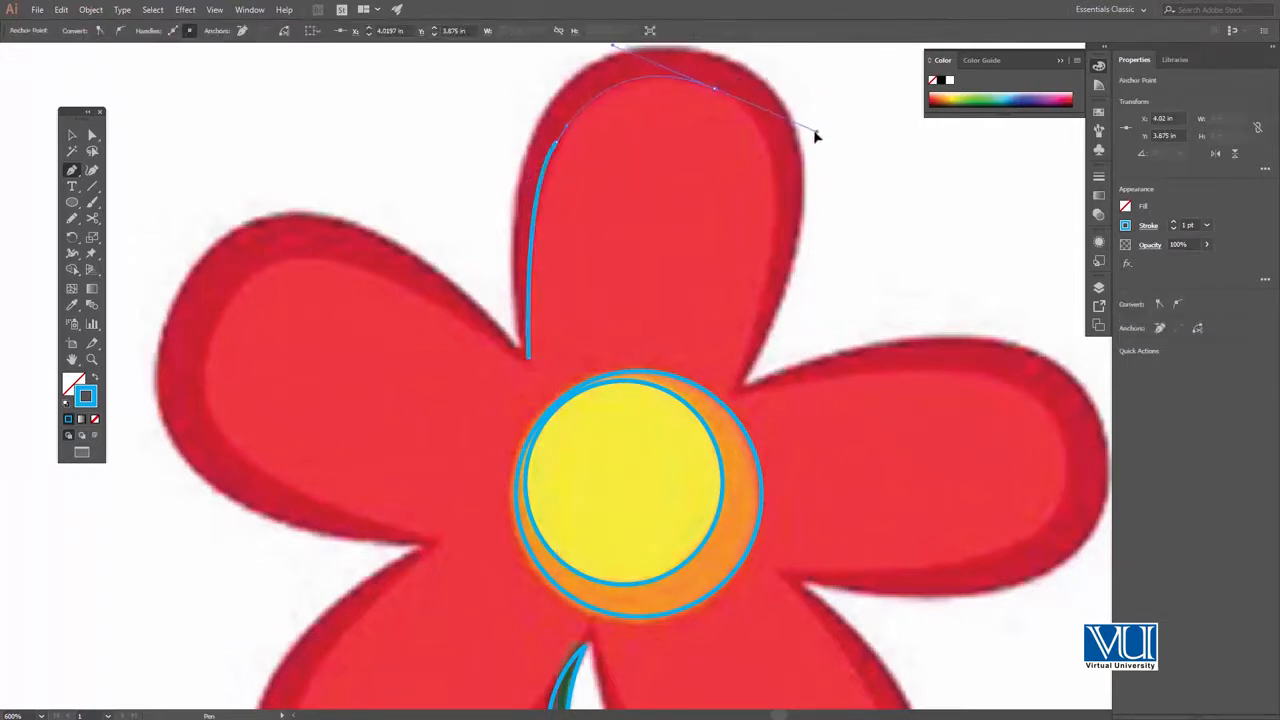
Trace the top petal's rounded end and right side down to the notch beside the right petal
click(737, 98)
scroll(754, 134, down, 1)
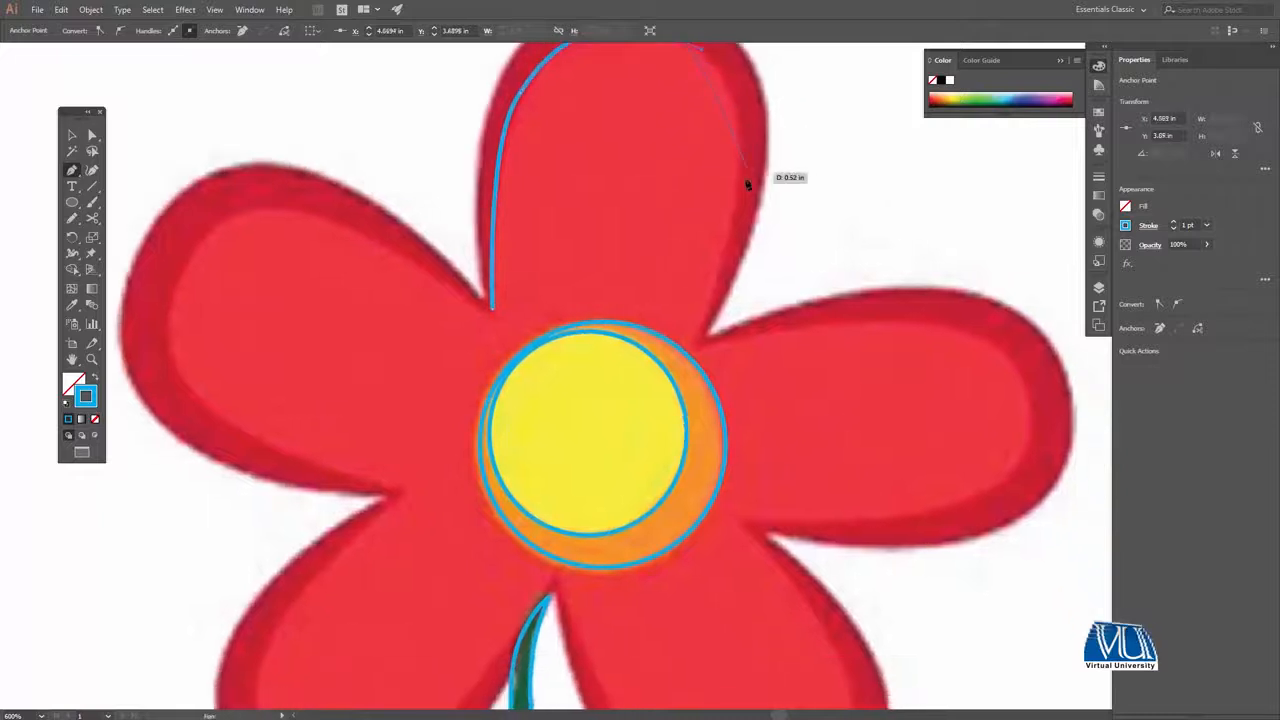
click(739, 196)
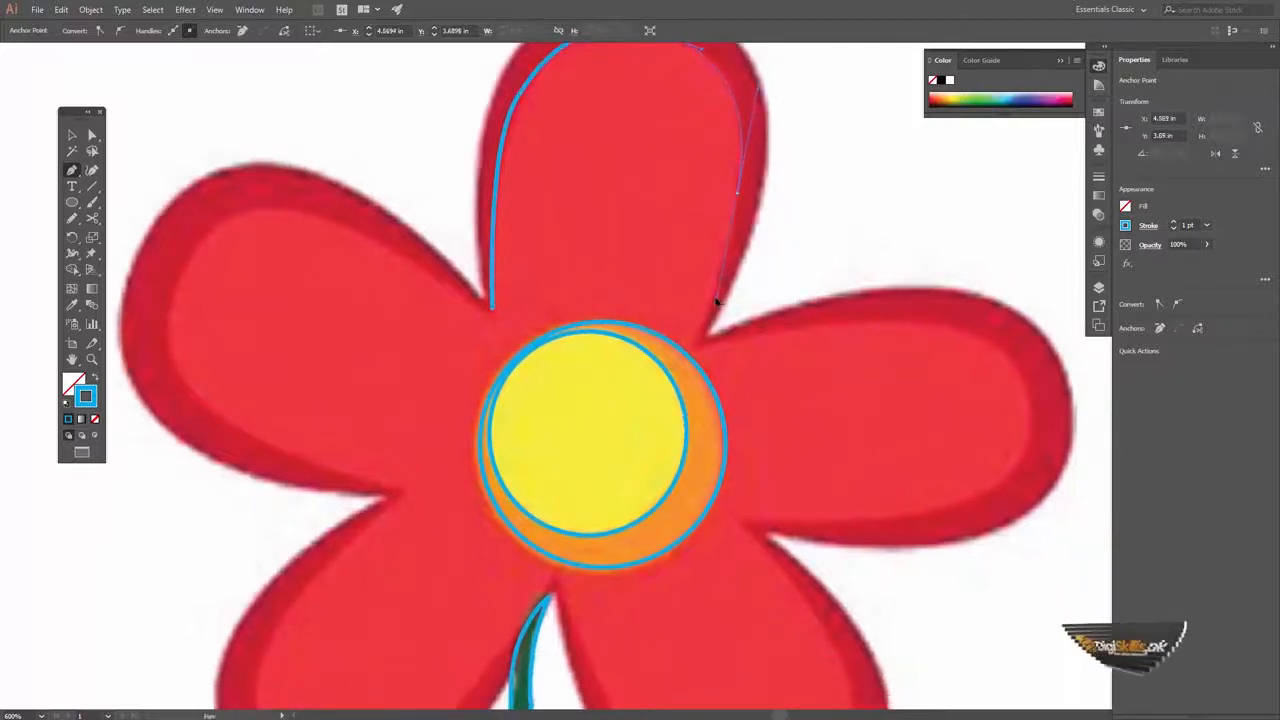
click(717, 285)
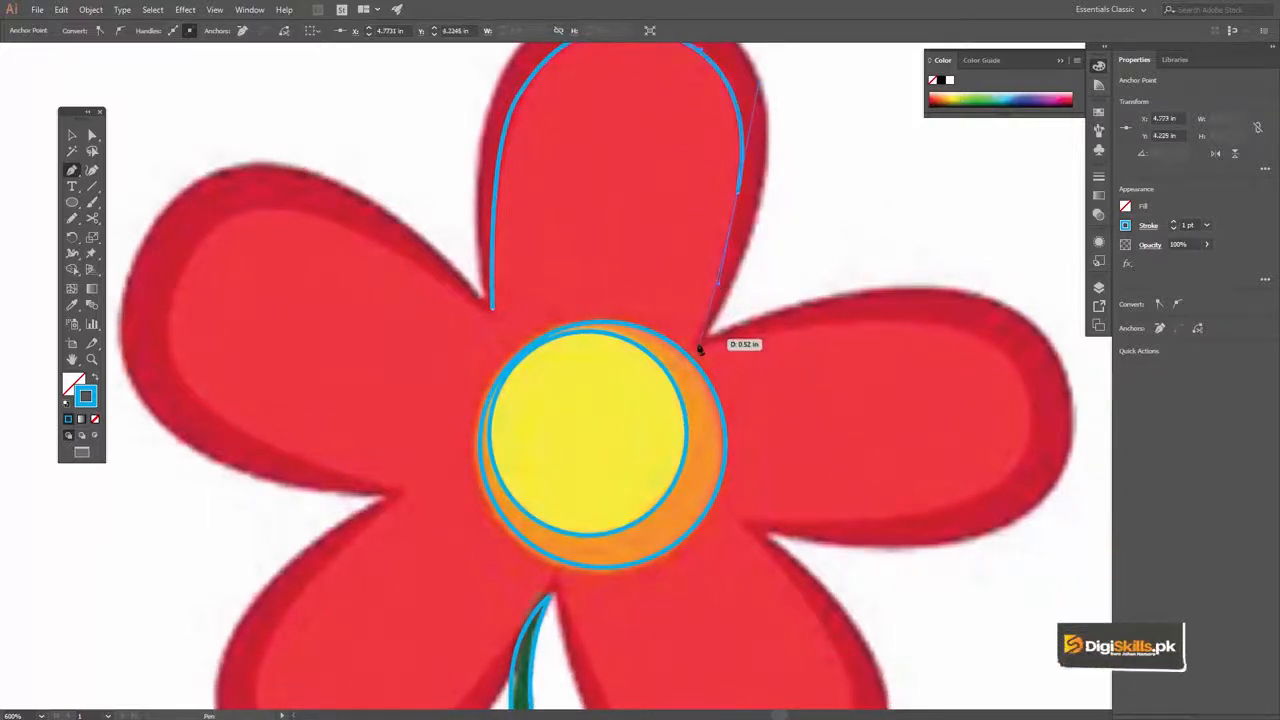
click(698, 349)
Continue the path around the bright red inner area of the right petal to the notch beside the lower-right petal
drag(826, 331, 603, 231)
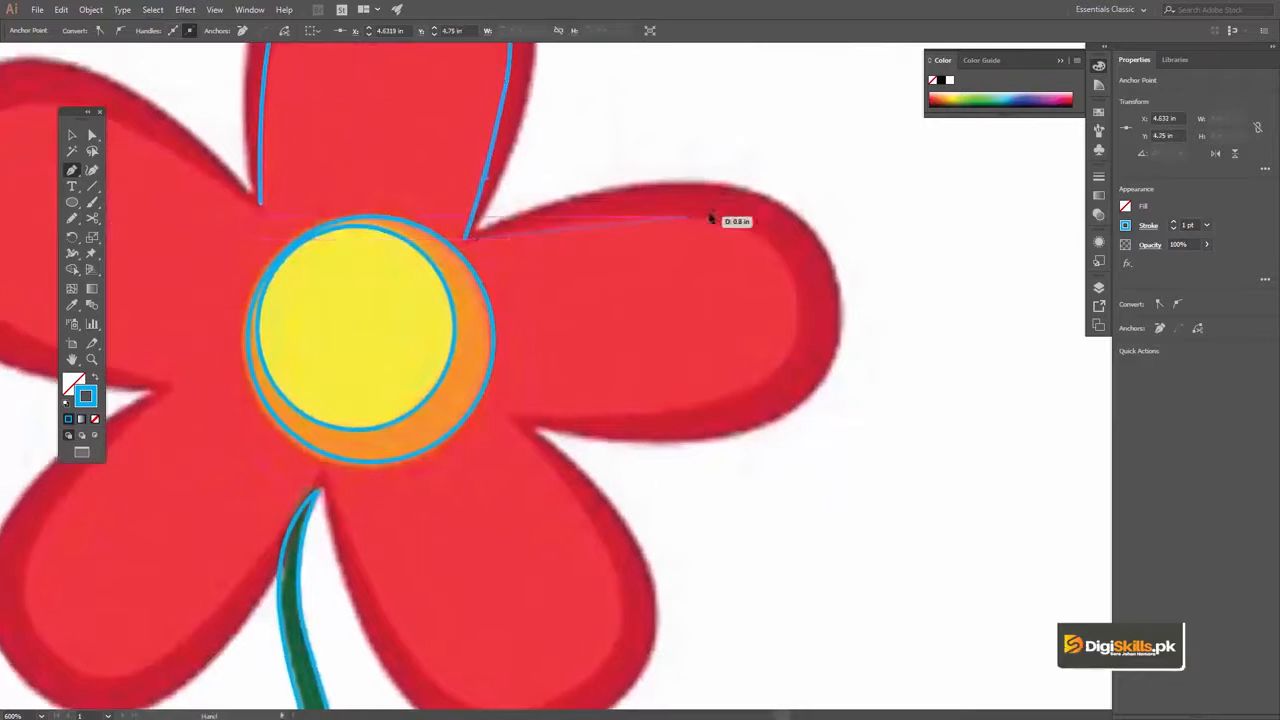
mouse_move(725, 224)
mouse_down()
mouse_move(829, 271)
mouse_move(767, 242)
mouse_up()
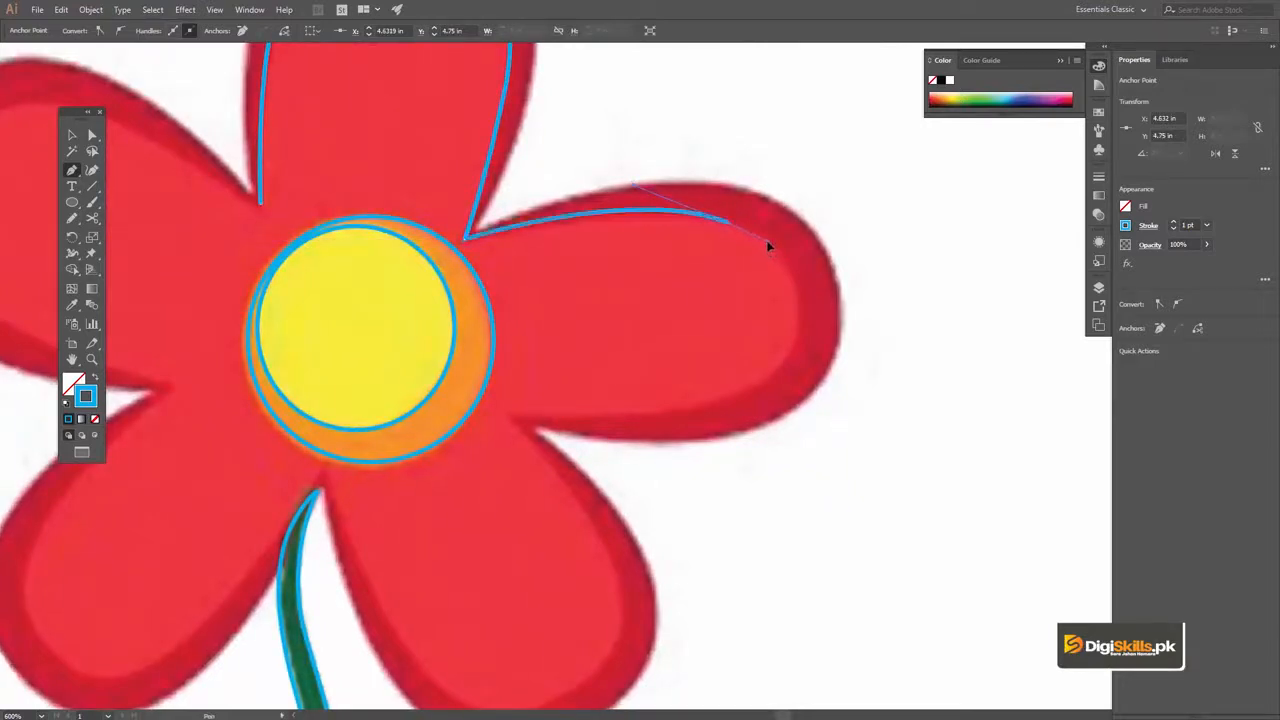
mouse_move(786, 368)
mouse_down()
mouse_move(746, 380)
mouse_move(726, 423)
mouse_move(757, 470)
mouse_move(743, 466)
mouse_move(773, 381)
mouse_up()
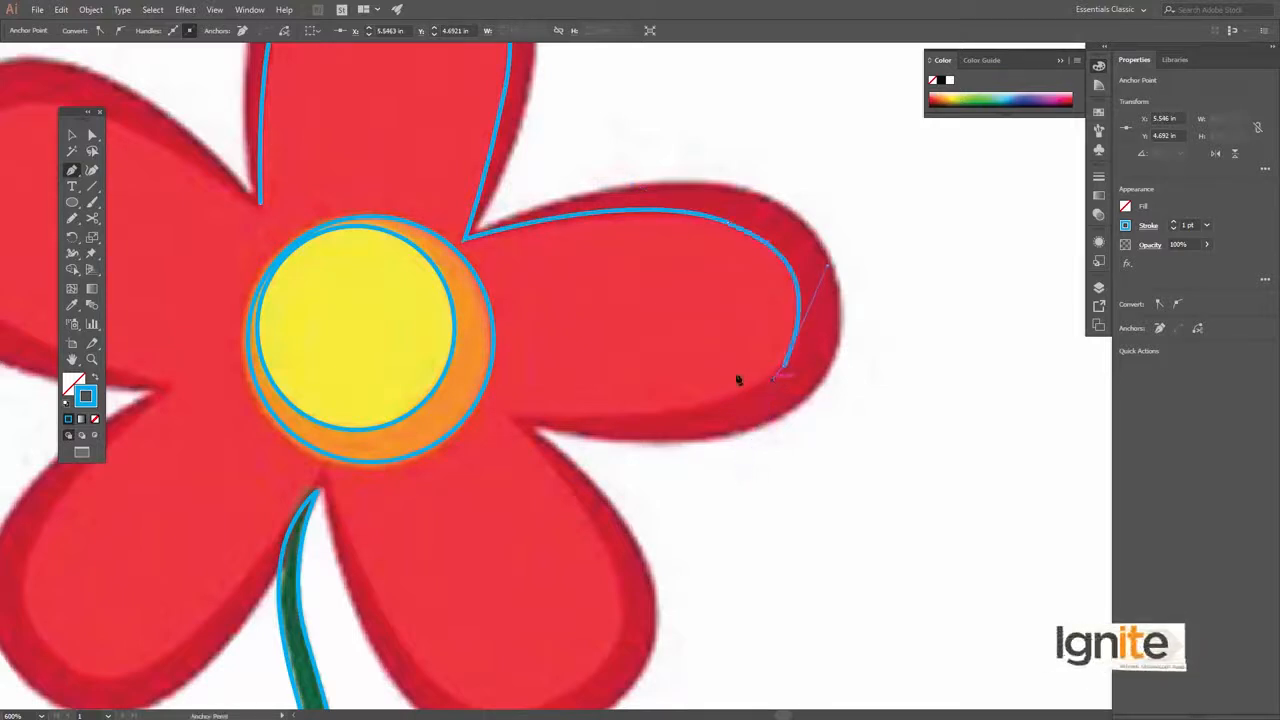
key(space)
drag(710, 327, 908, 217)
drag(633, 286, 561, 279)
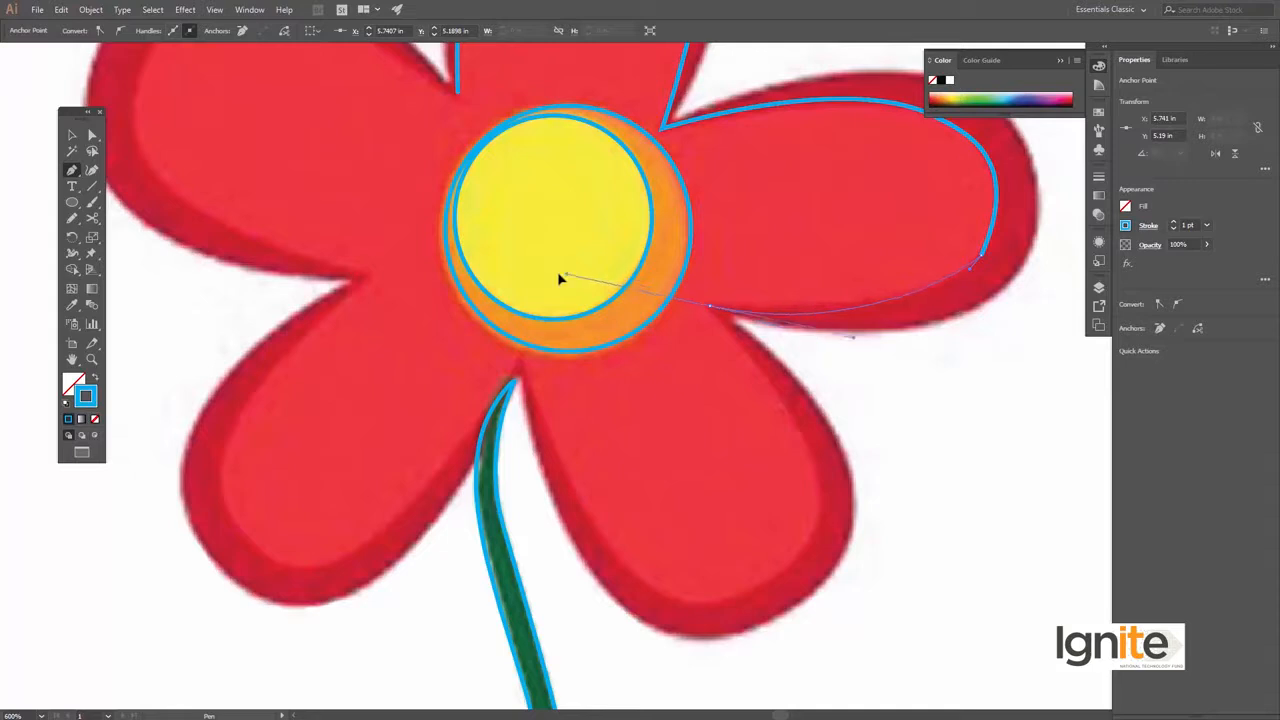
Trace the lower-right petal's bright red inner area from its upper notch around to the notch above the stem
click(748, 355)
key(space)
drag(780, 437, 686, 394)
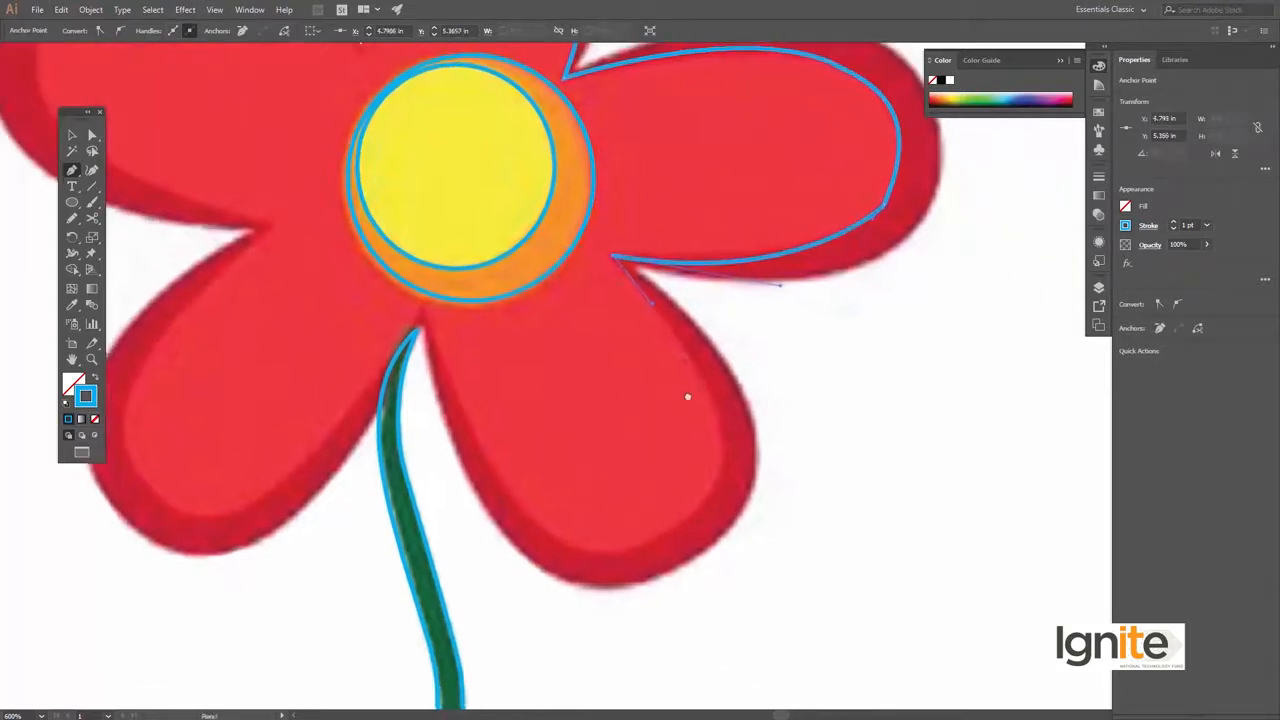
mouse_move(718, 437)
mouse_down()
mouse_move(729, 503)
mouse_move(718, 475)
mouse_up()
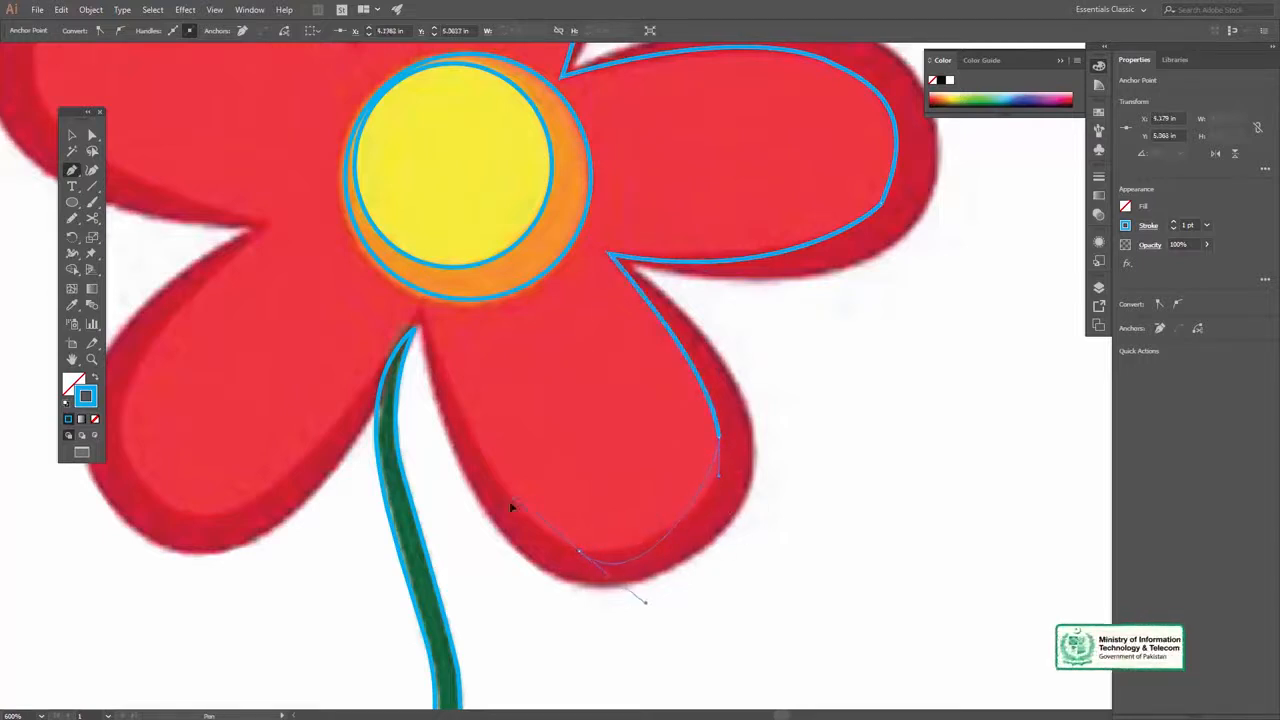
drag(461, 541, 445, 566)
drag(563, 549, 563, 549)
drag(506, 394, 586, 480)
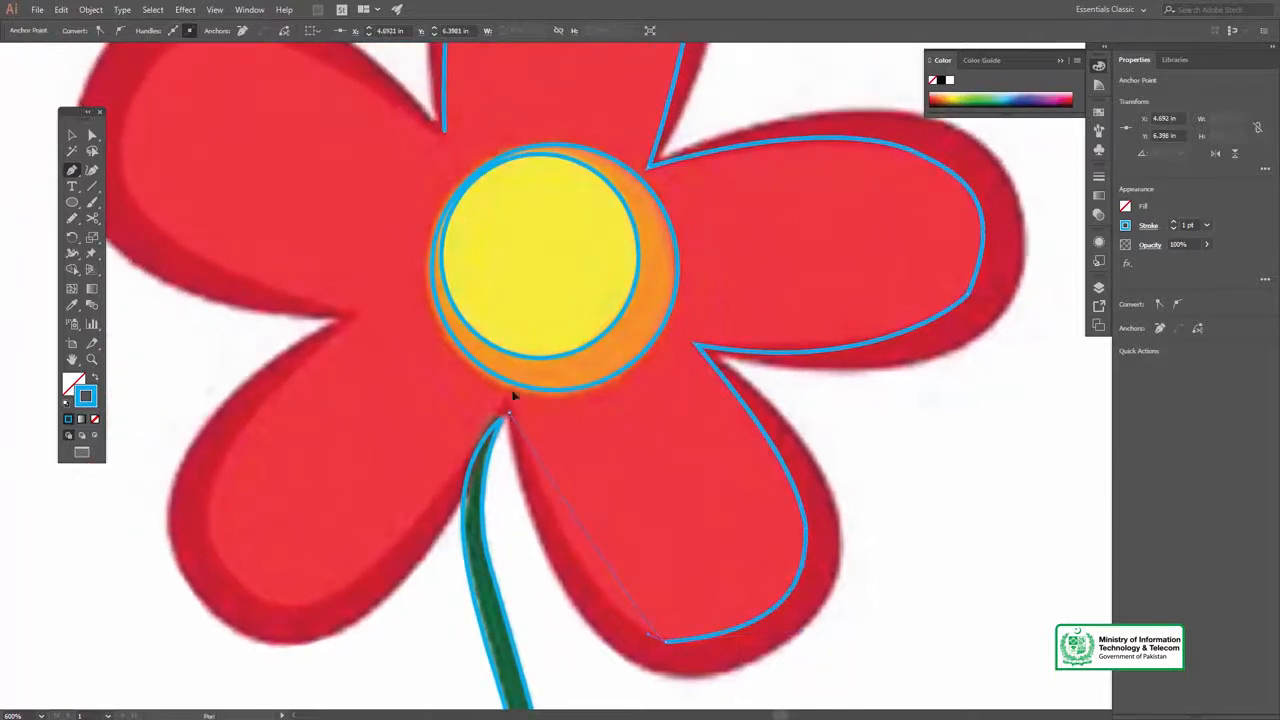
drag(506, 289, 448, 237)
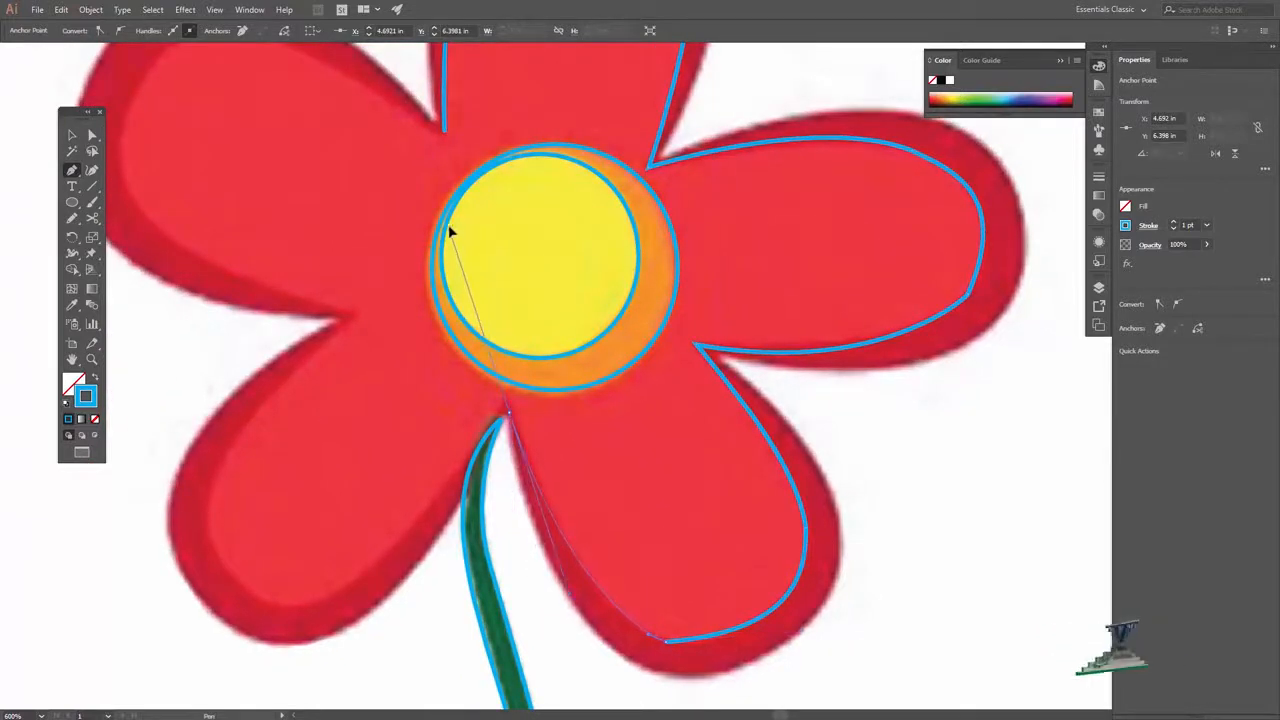
drag(508, 406, 510, 408)
Continue the path around the lower-left petal's bright red inner area up to the notch beside the left petal
drag(461, 485, 413, 543)
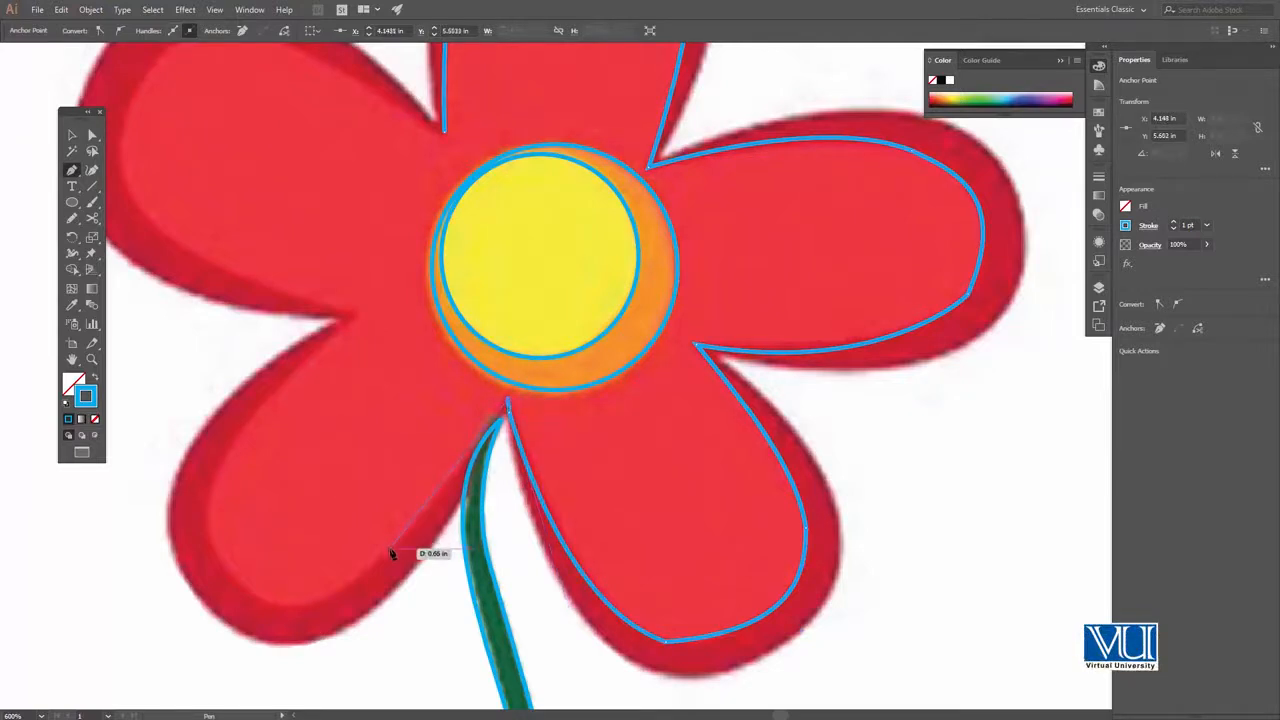
drag(390, 551, 257, 544)
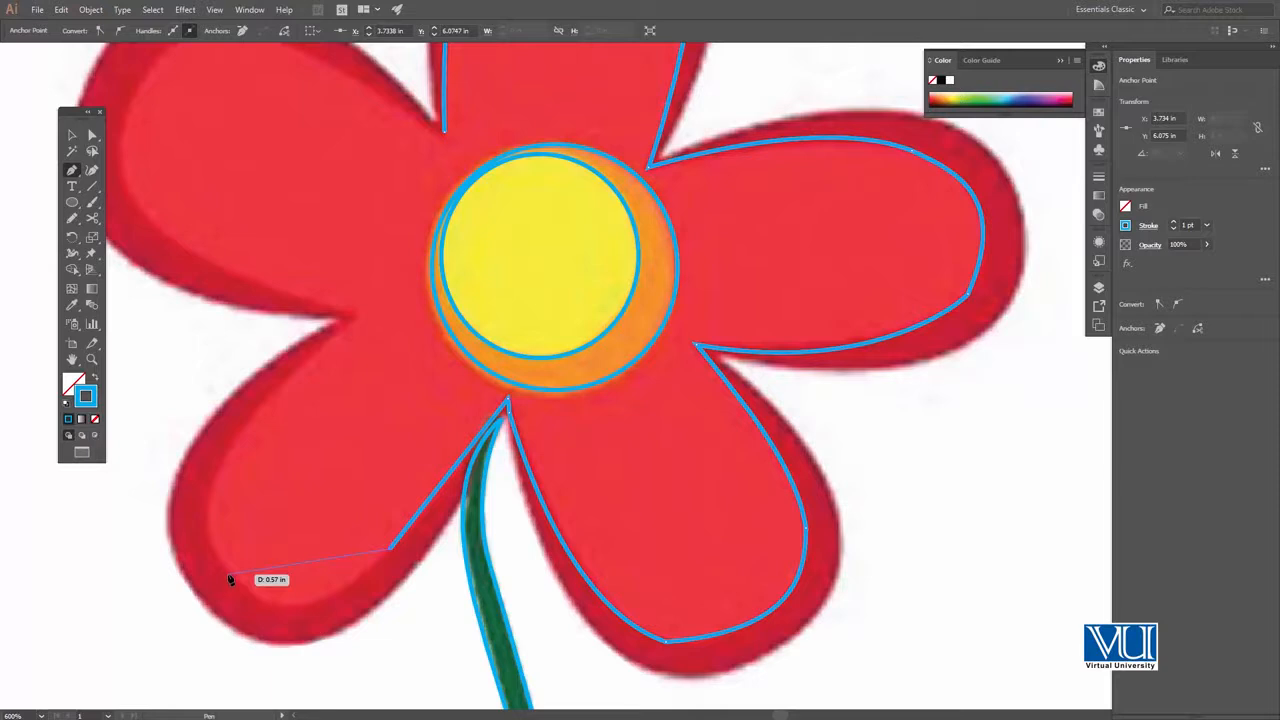
drag(211, 551, 212, 549)
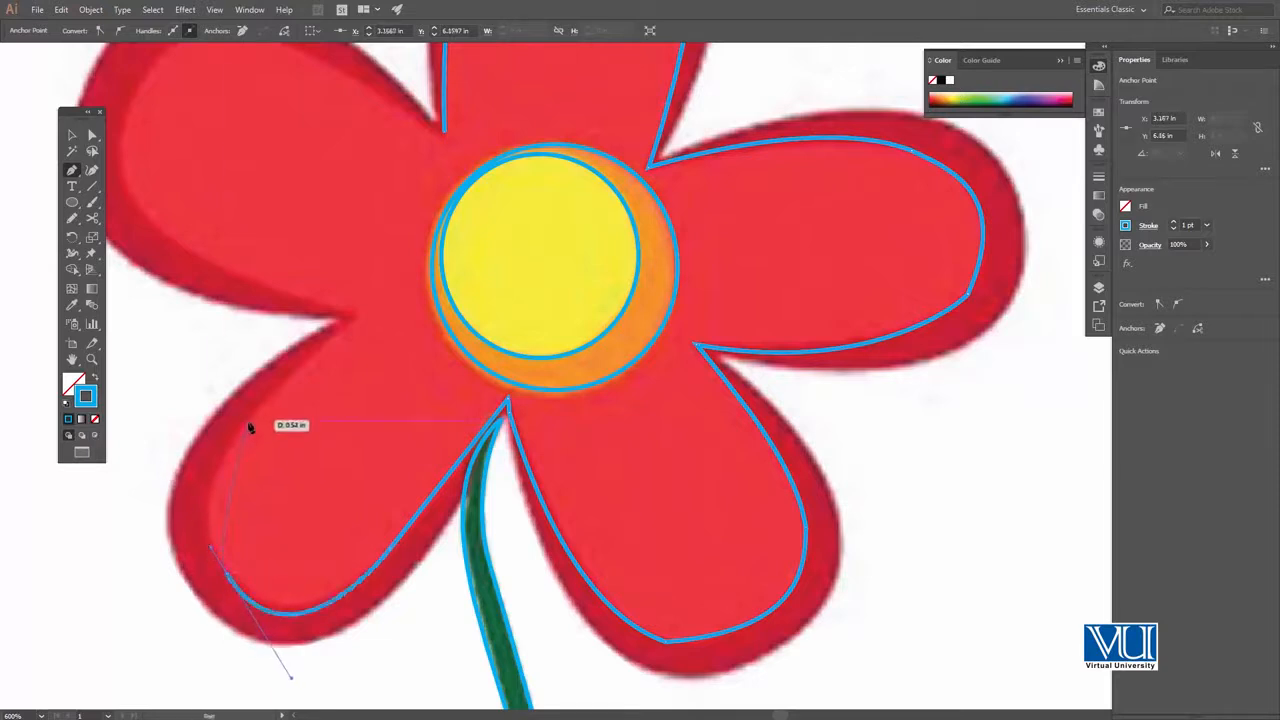
drag(304, 360, 353, 322)
click(352, 319)
Trace the left petal's bright red inner area from its lower notch around the rounded end to its upper edge
drag(231, 246, 471, 526)
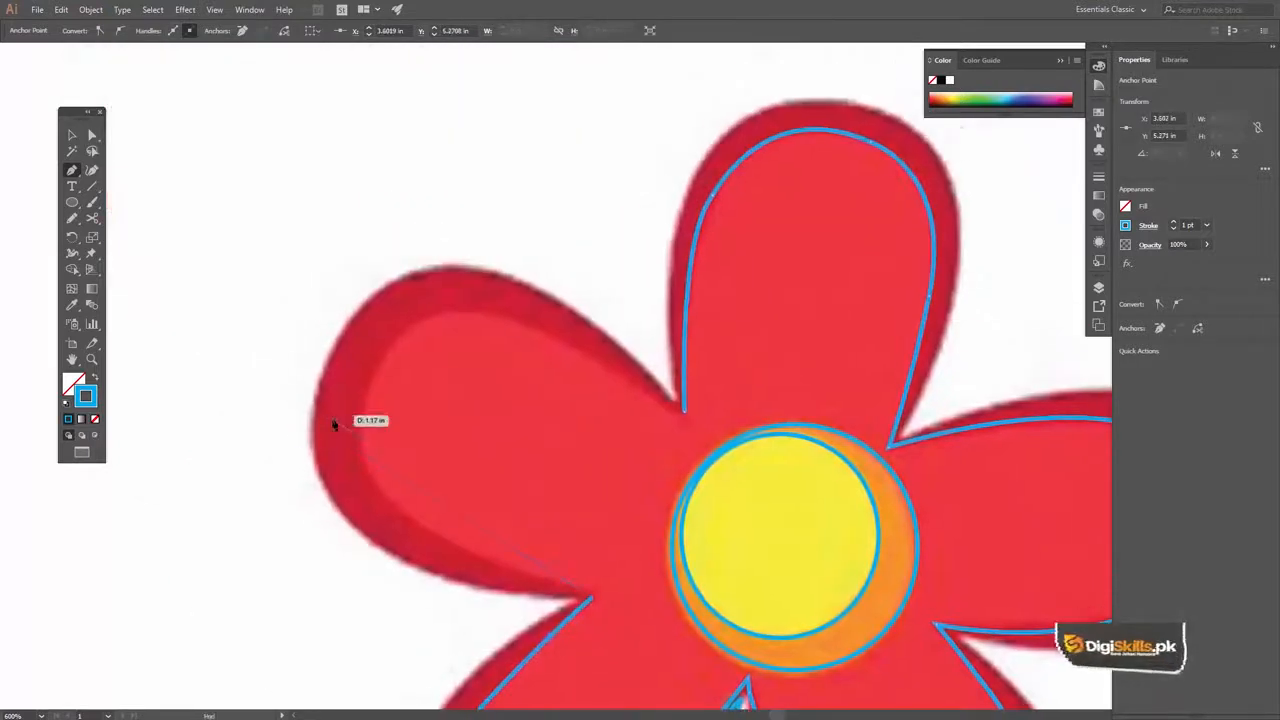
drag(370, 412, 347, 360)
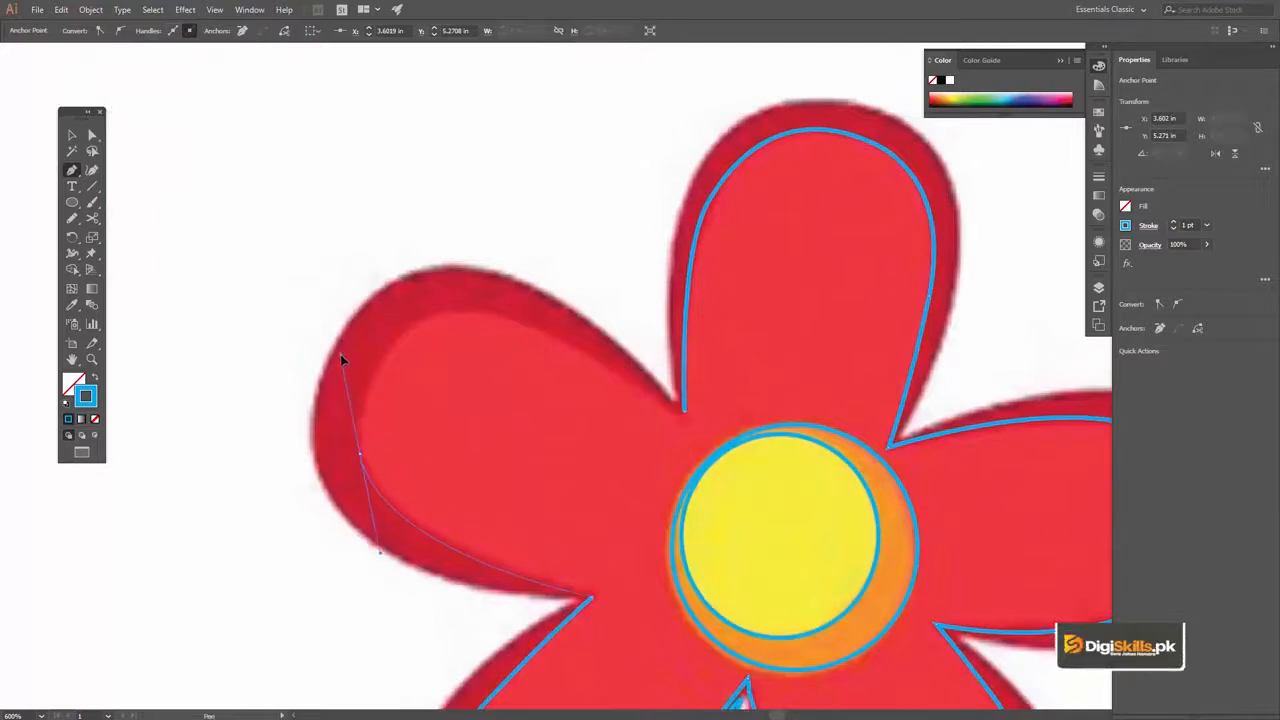
drag(355, 406, 355, 406)
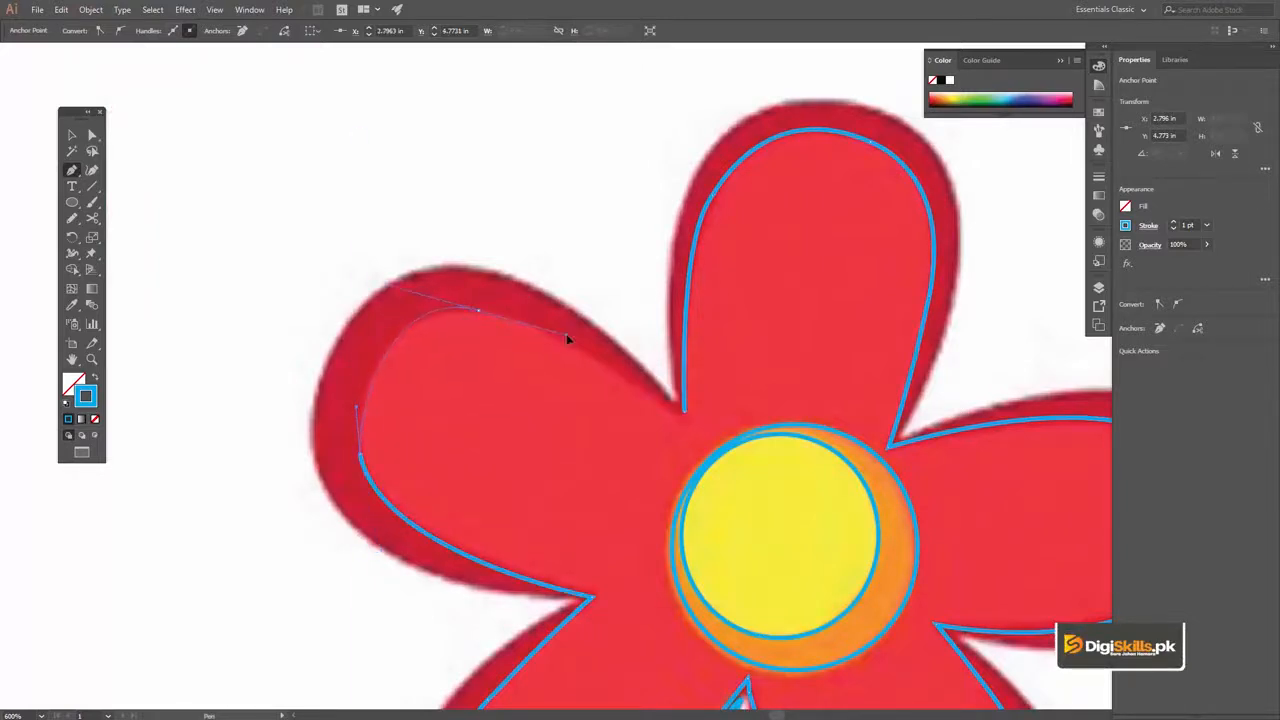
drag(580, 337, 523, 324)
Redo the left petal's upper inner edge and close the path at the notch beside the top petal
click(684, 412)
key(z)
key(ctrl+z)
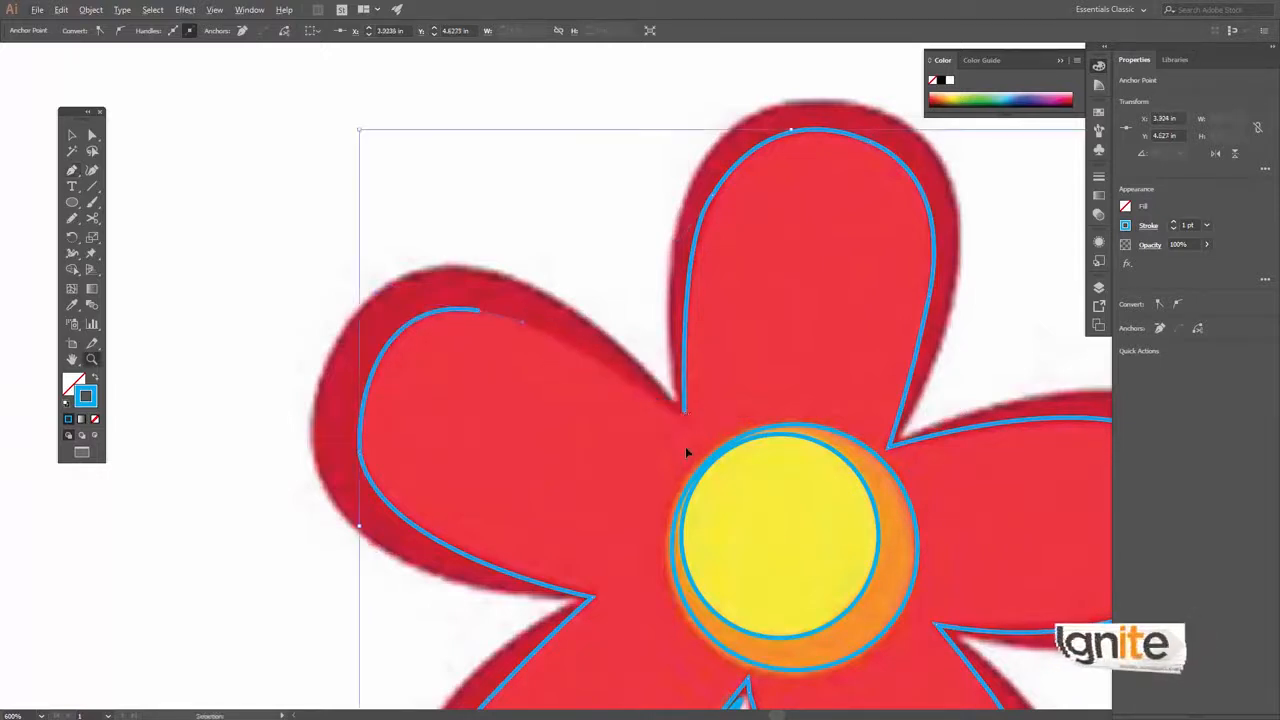
key(p)
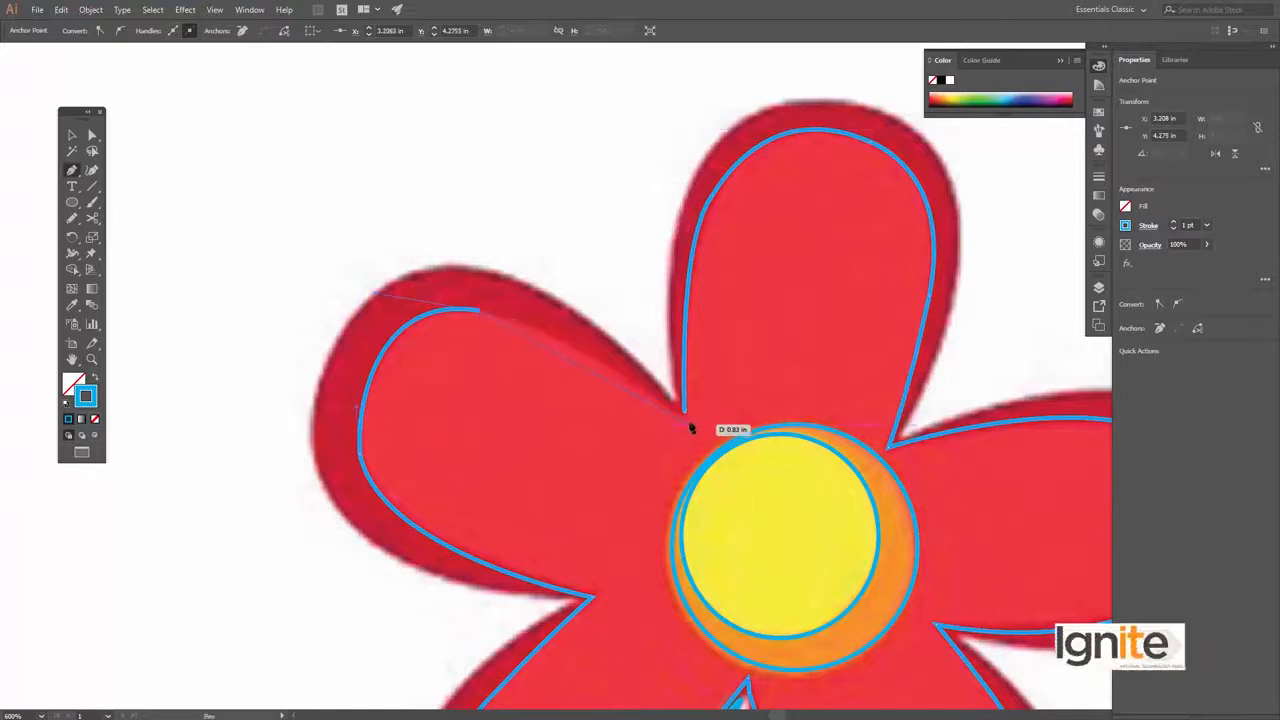
drag(685, 419, 623, 382)
drag(683, 411, 684, 417)
Start a second path for the dark red outer outline and trace the top petal to the notch beside the right petal
key(z)
alt+click(663, 411)
alt+click(660, 410)
alt+click(651, 394)
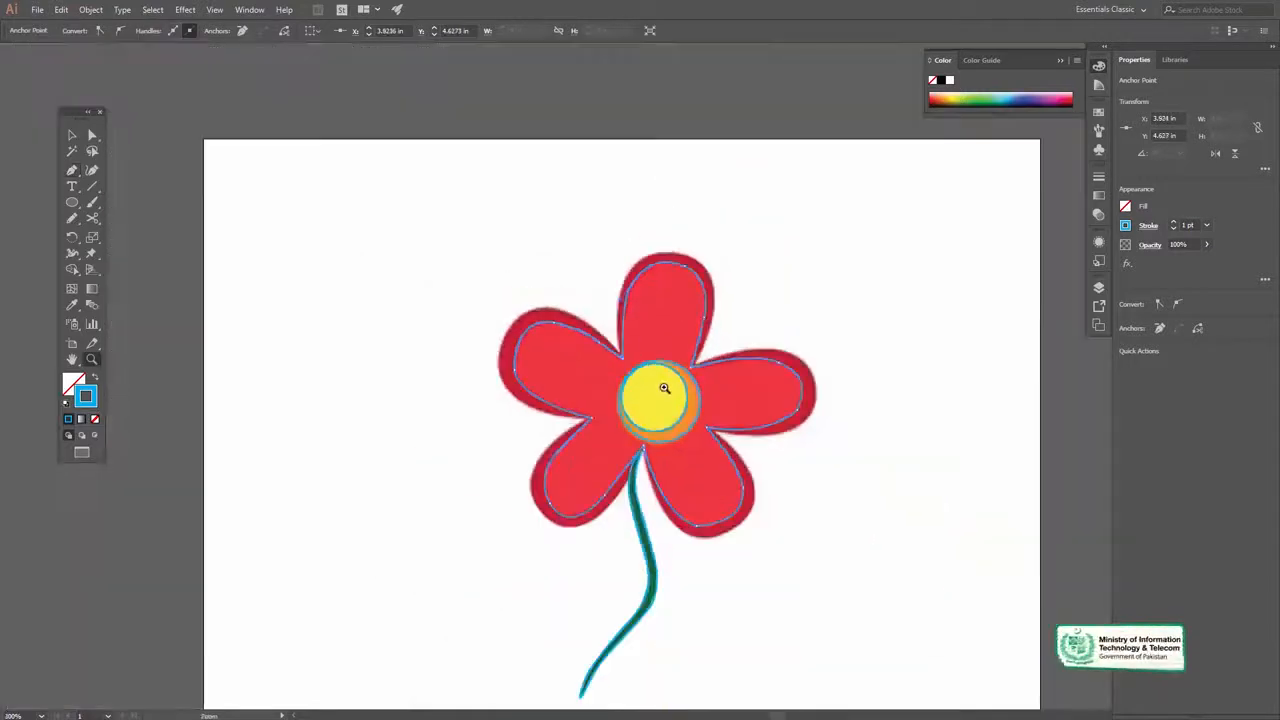
click(683, 332)
click(624, 399)
key(v)
drag(546, 378, 572, 388)
key(p)
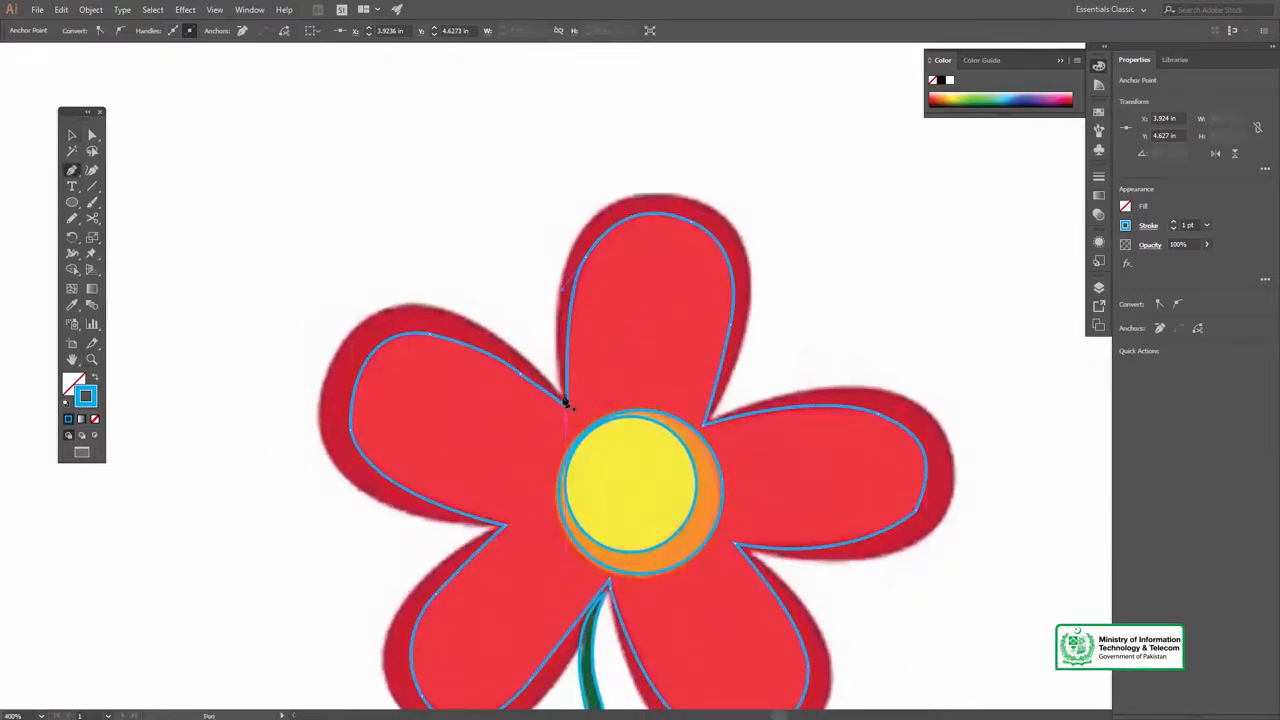
click(565, 402)
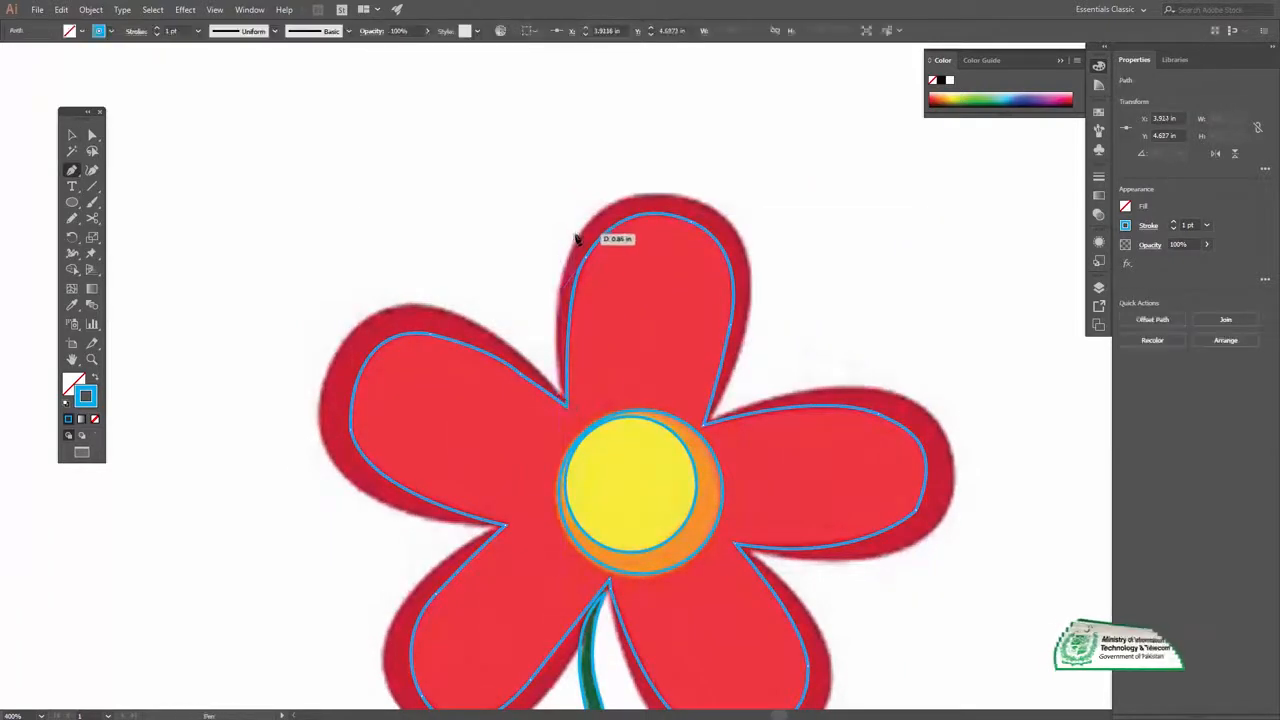
drag(577, 238, 606, 200)
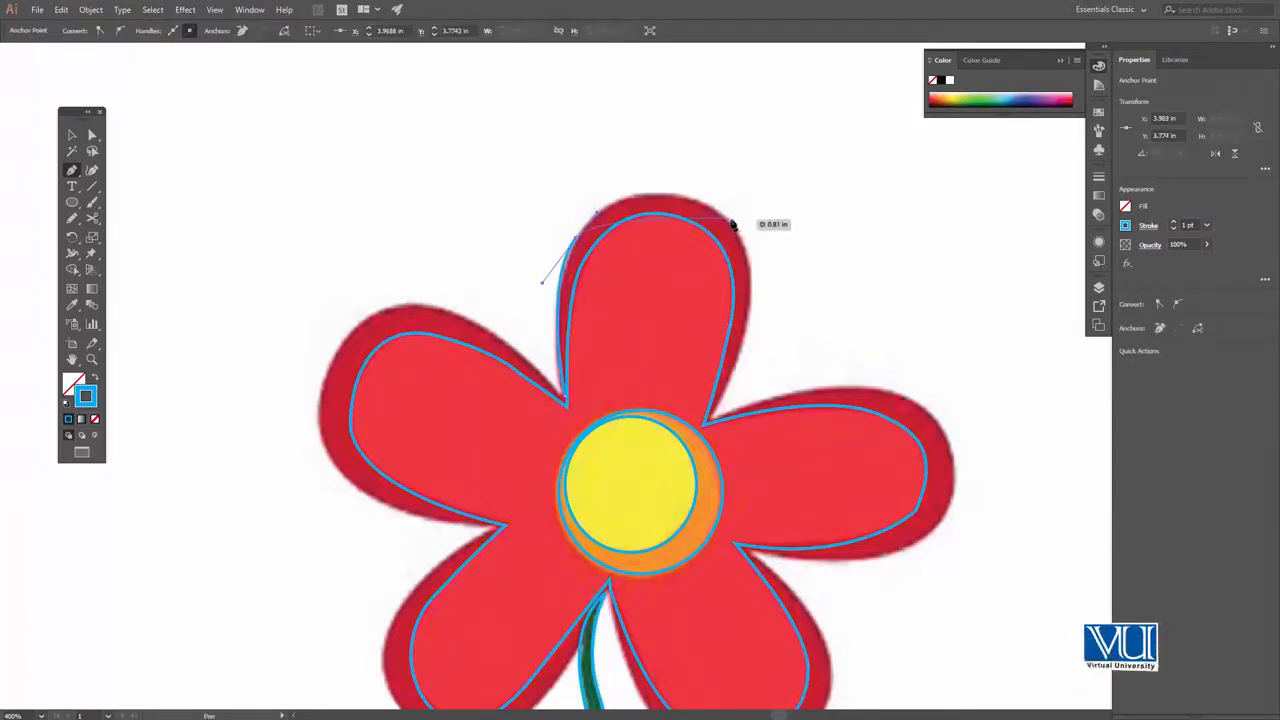
drag(802, 282, 812, 286)
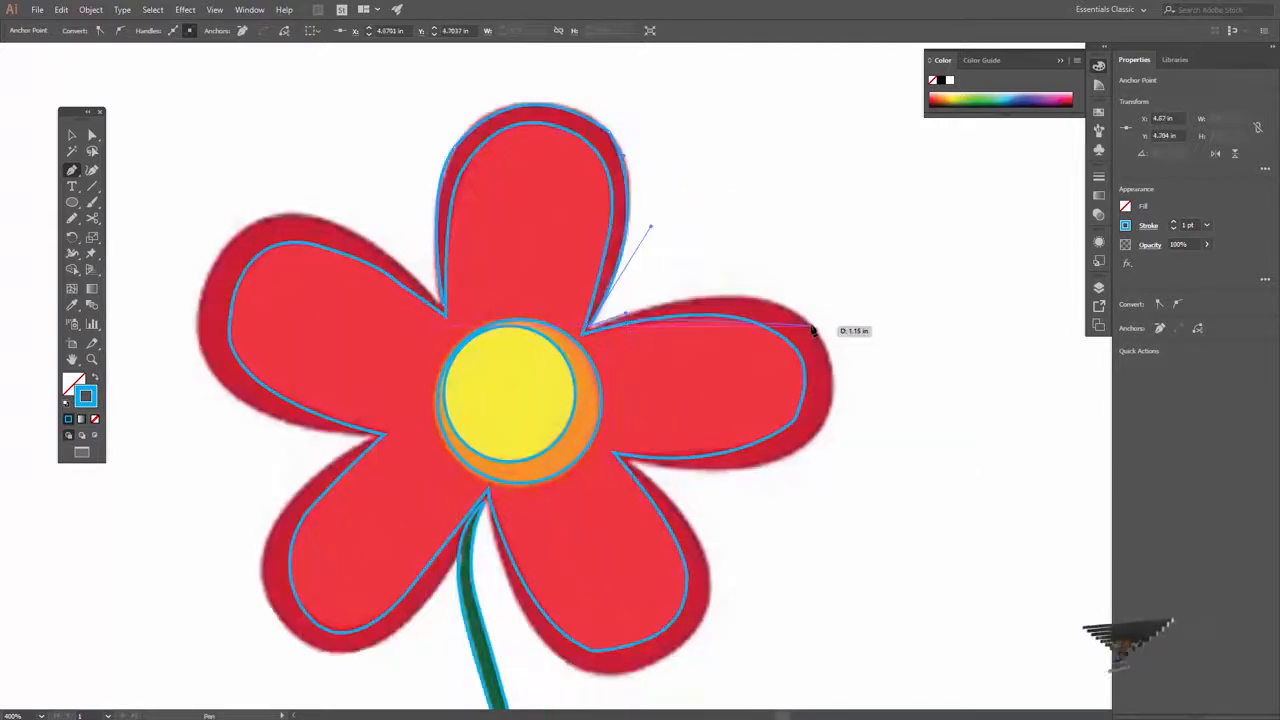
Continue the outer outline around the right and lower-right petals to the notch above the stem
drag(811, 327, 869, 391)
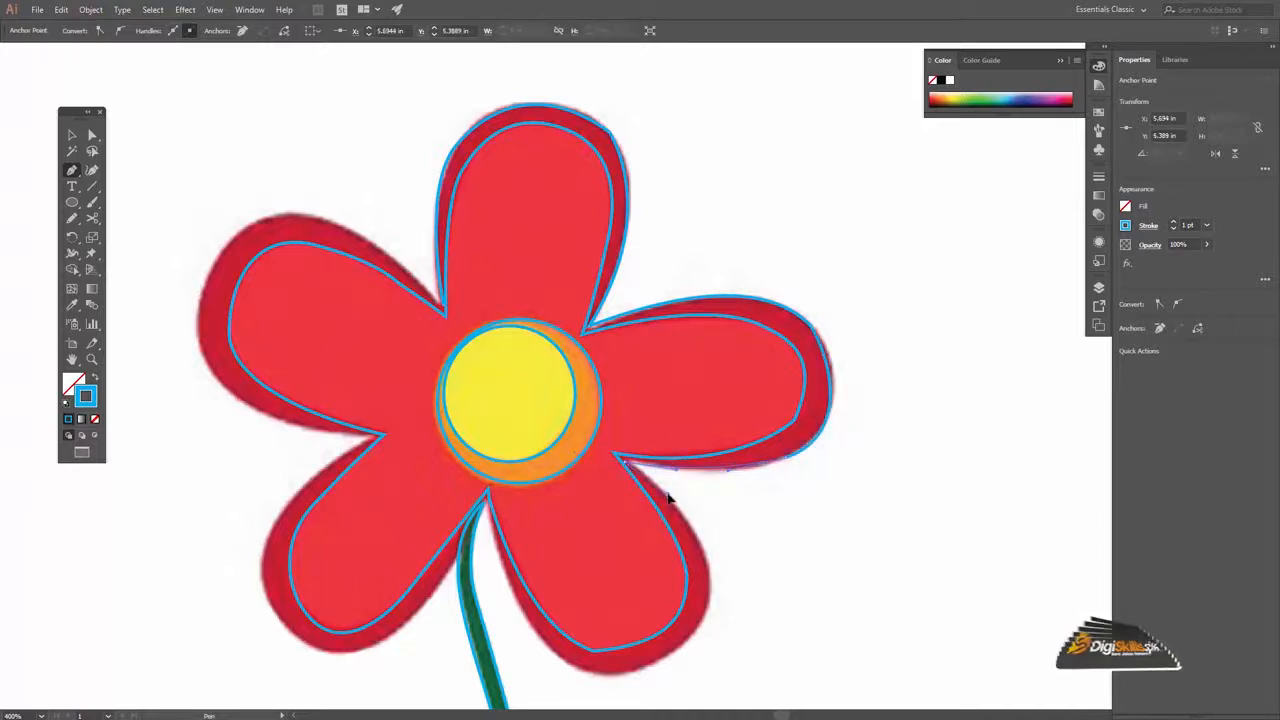
scroll(694, 529, down, 5)
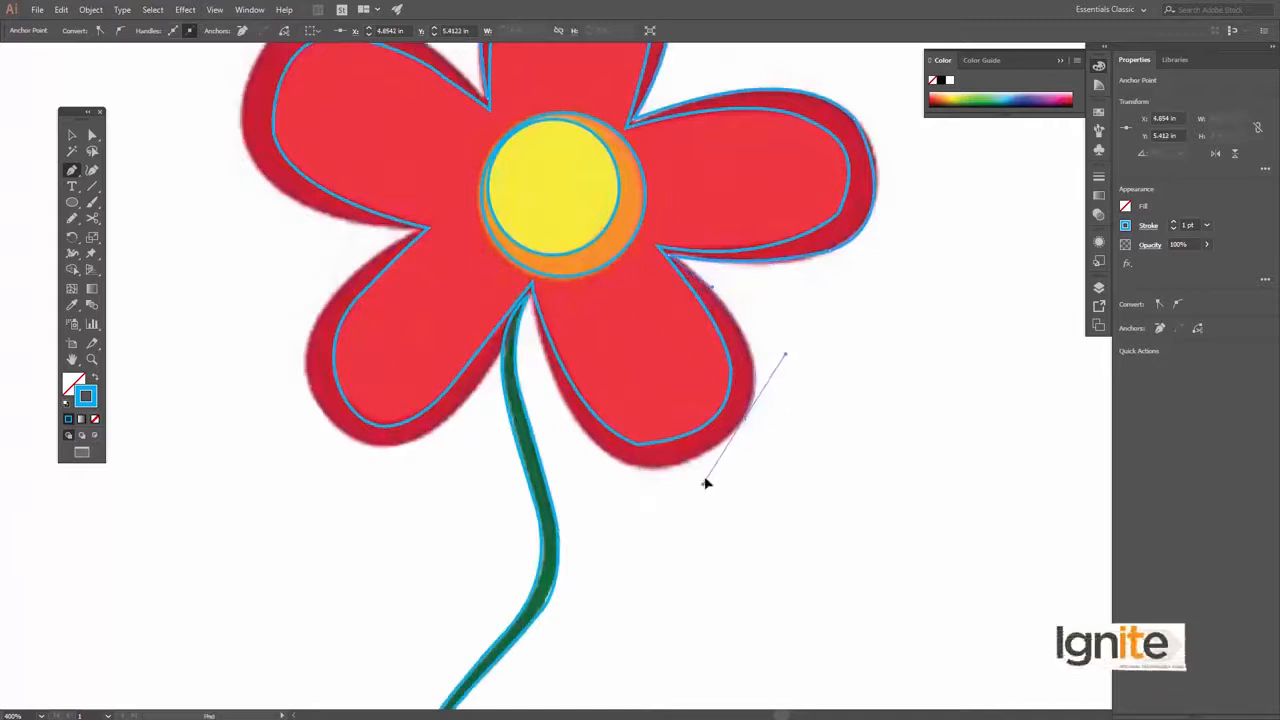
drag(714, 453, 656, 459)
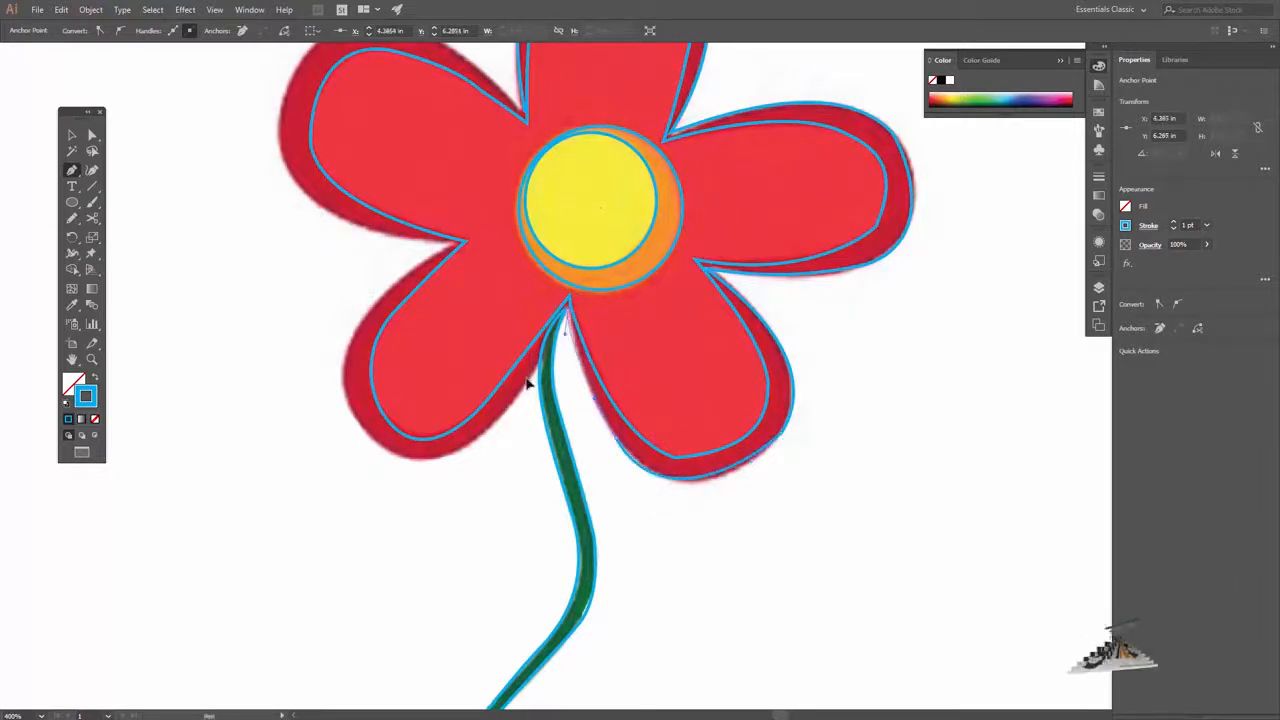
drag(566, 321, 587, 318)
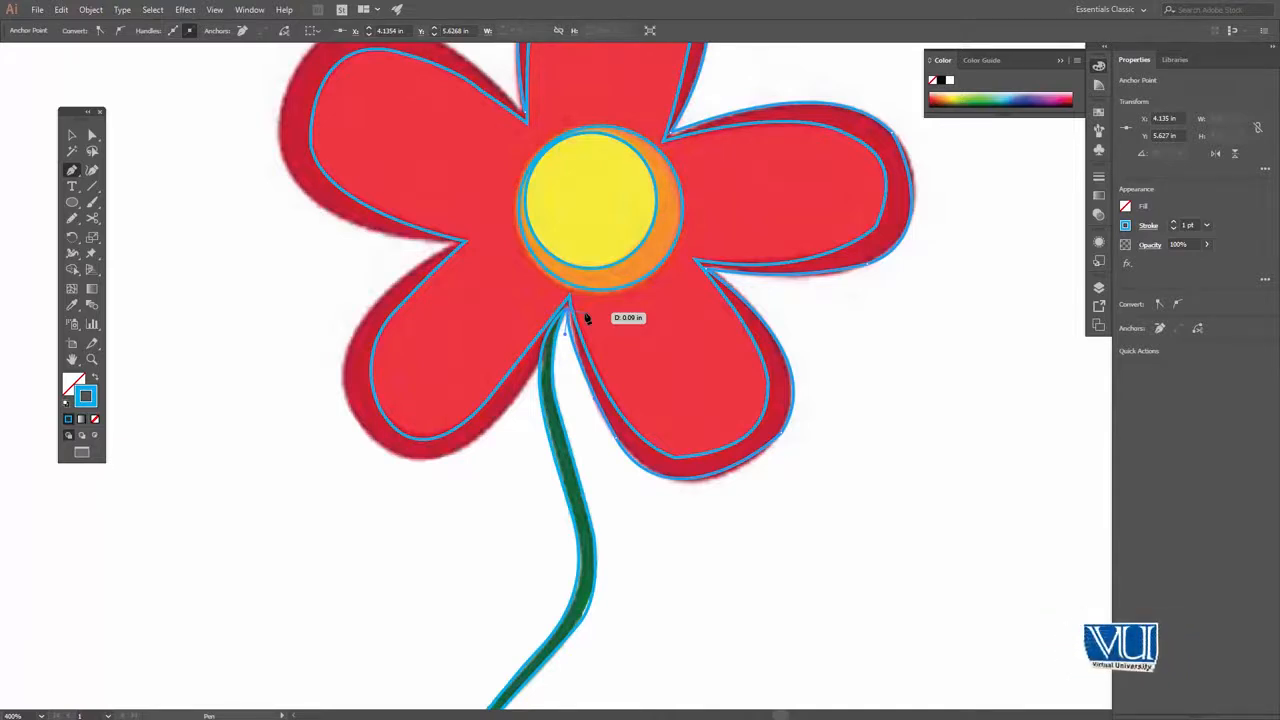
Trace the lower-left petal's dark red outer edge from the stem notch up to the notch beside the left petal
click(565, 327)
click(635, 391)
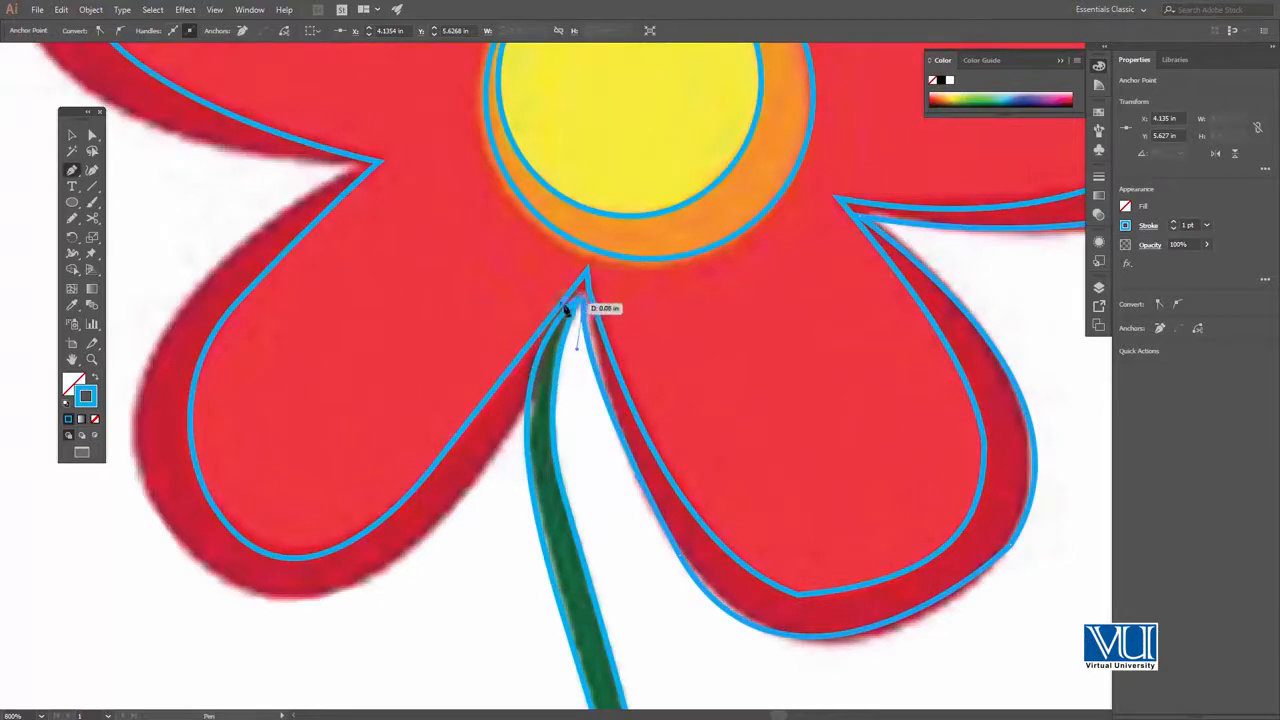
drag(508, 434, 712, 319)
drag(594, 445, 352, 352)
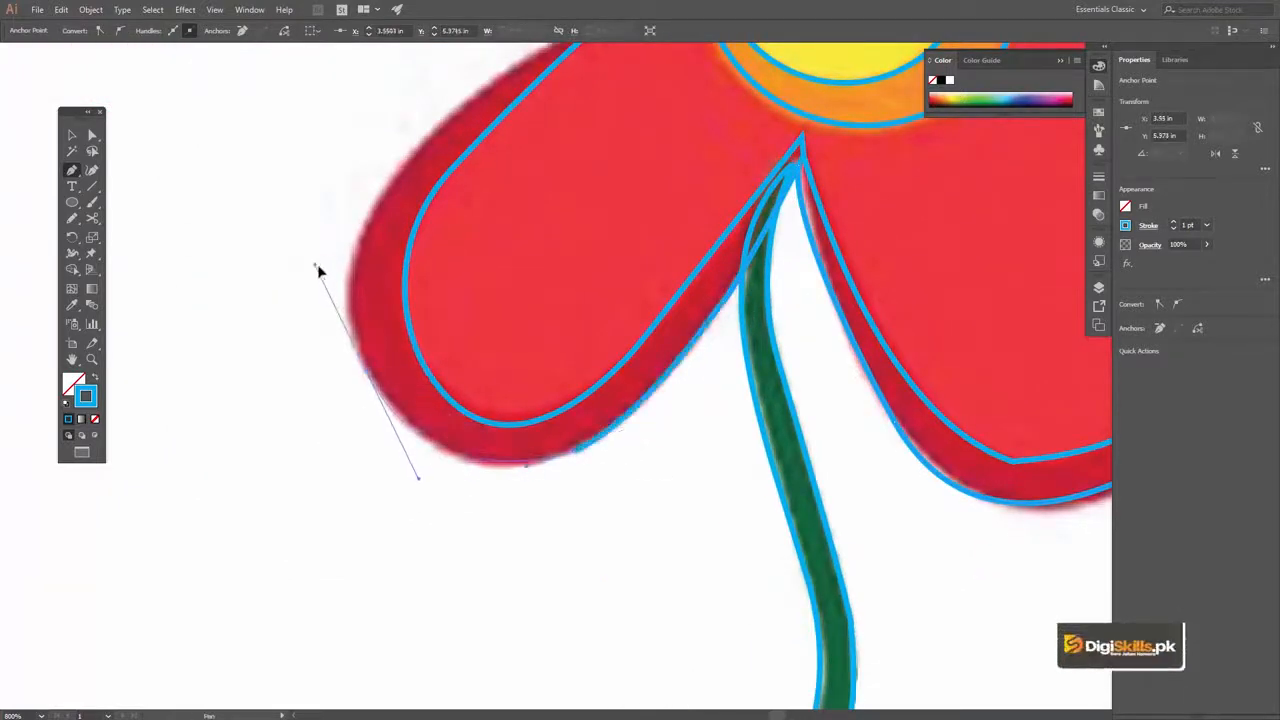
drag(346, 314, 350, 292)
drag(413, 207, 363, 405)
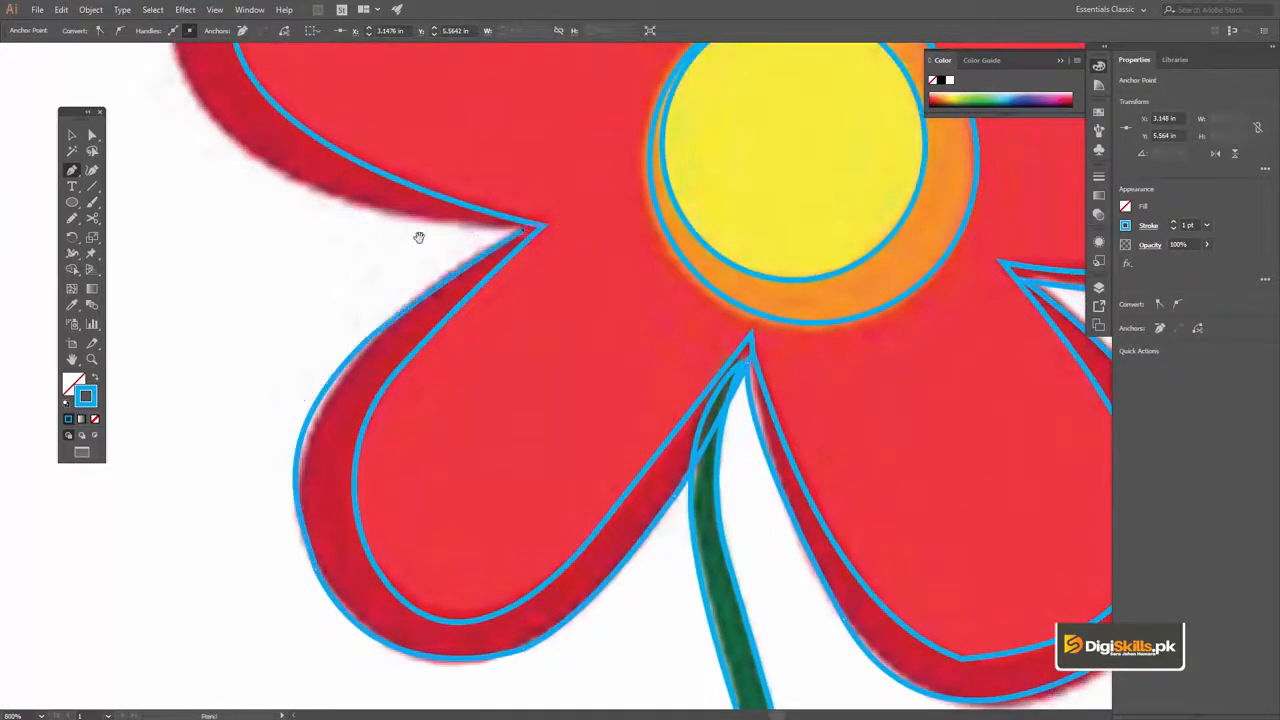
Continue the outer outline along the left petal's lower side and around its rounded end
drag(419, 238, 667, 405)
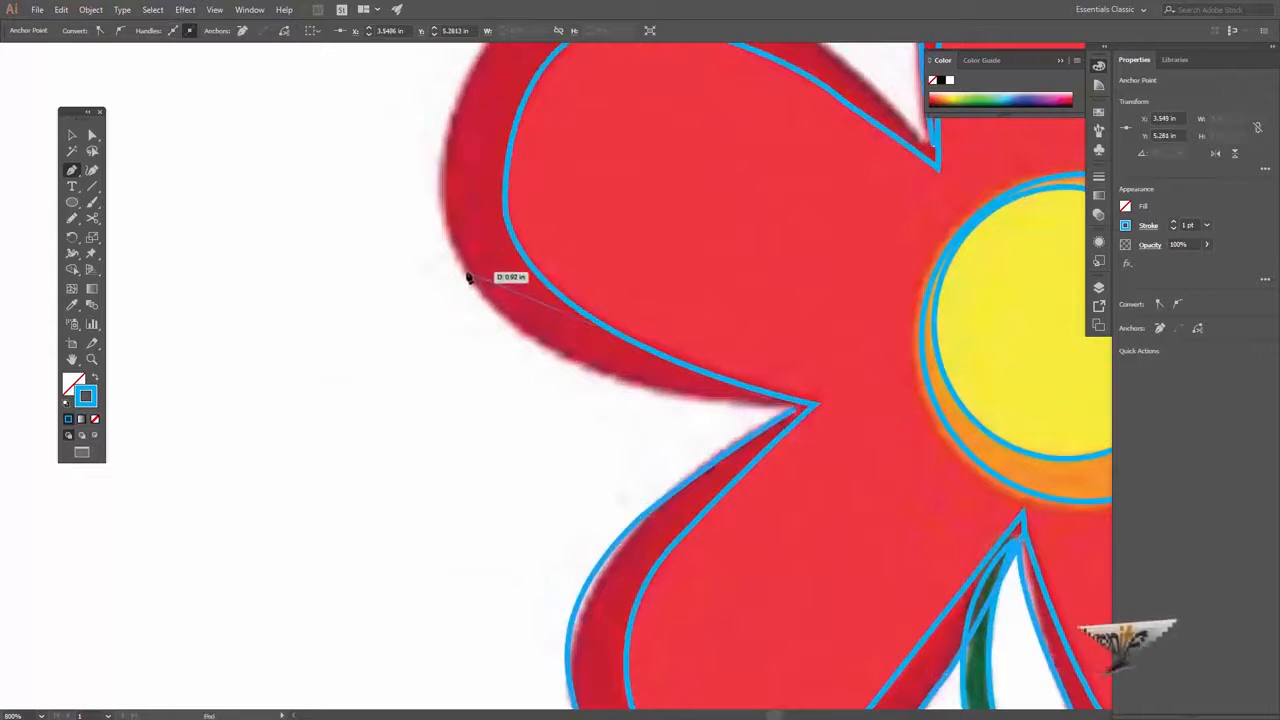
drag(466, 275, 375, 146)
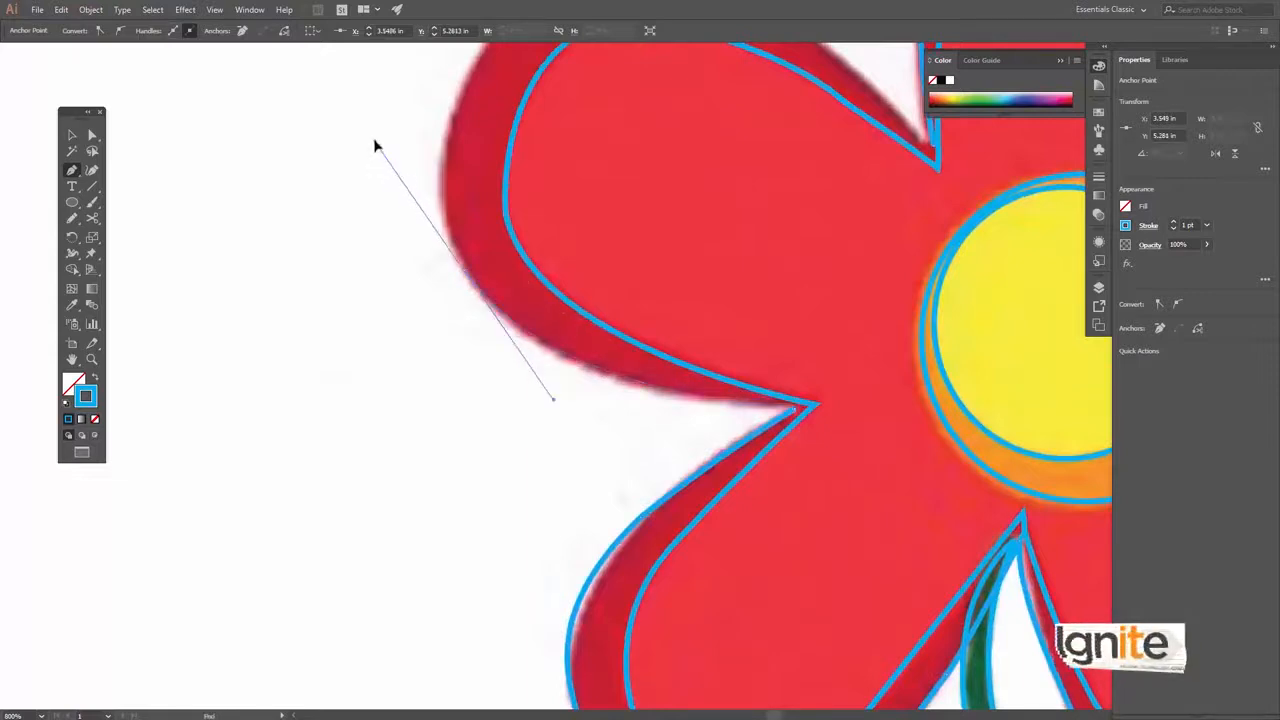
drag(456, 257, 460, 265)
drag(447, 243, 350, 455)
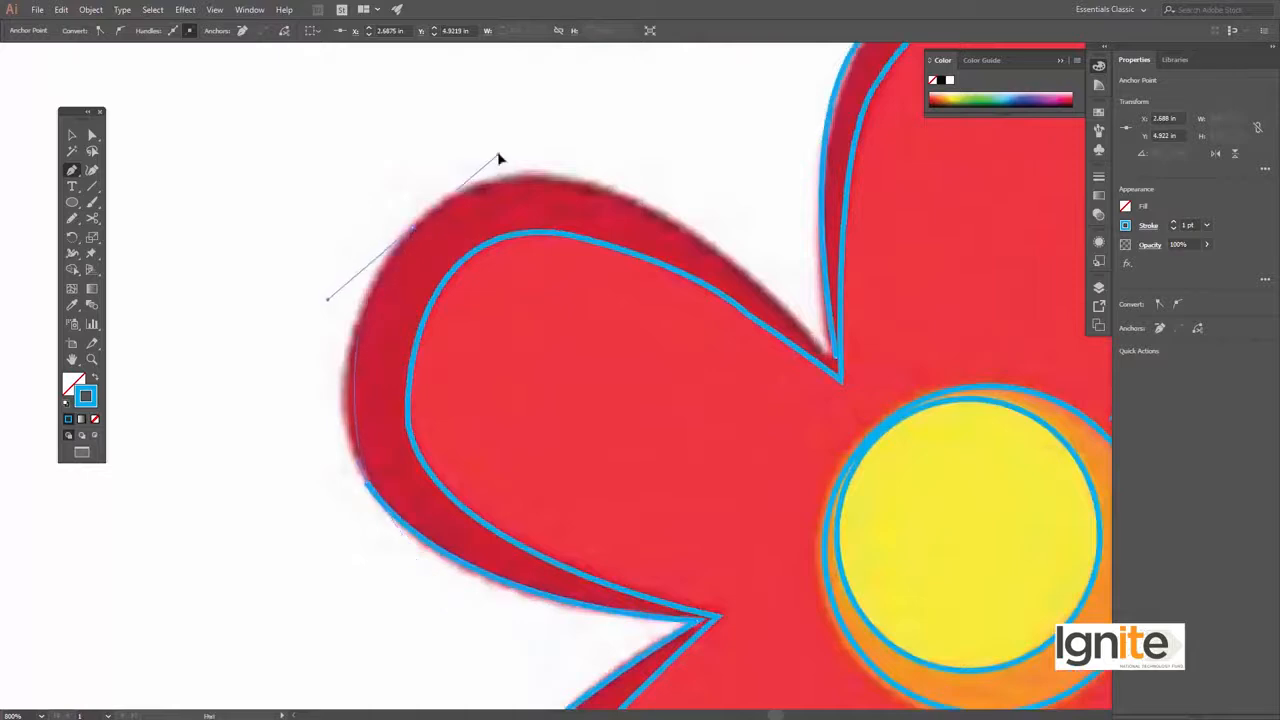
drag(530, 116, 532, 123)
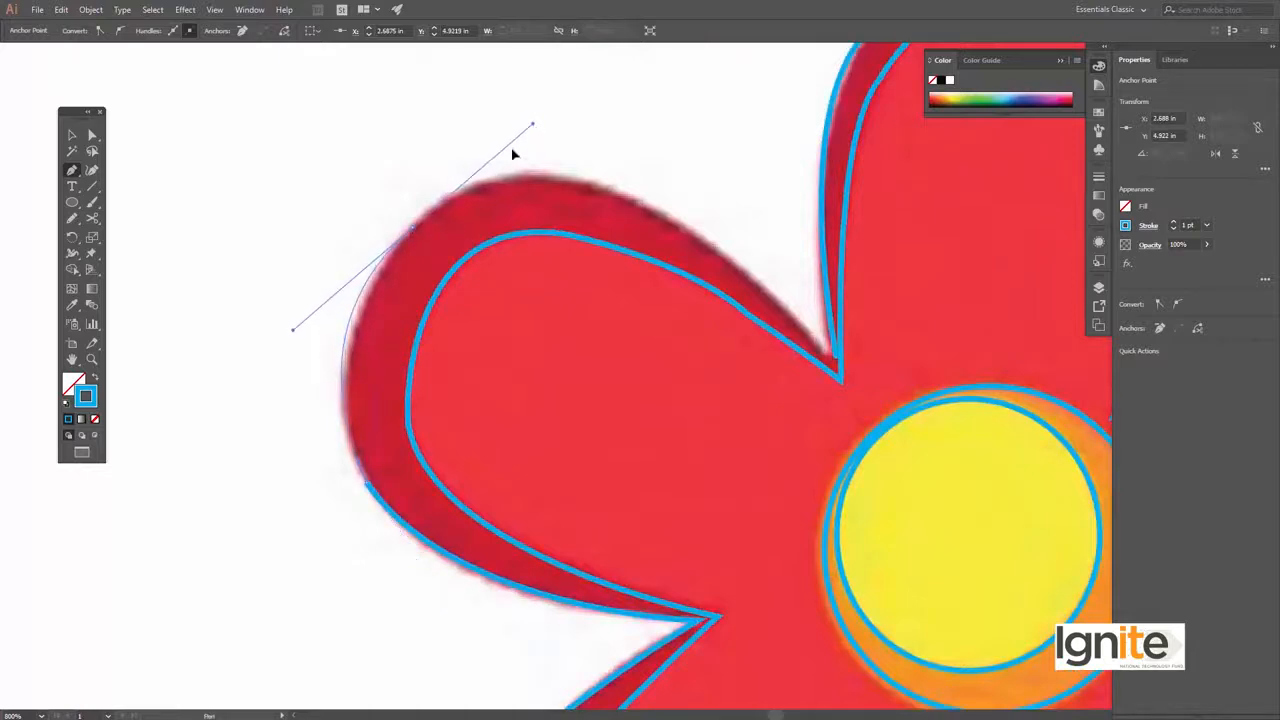
Trace the left petal's upper outer edge, close the outline at the notch beside the top petal, and deselect it
drag(767, 289, 795, 318)
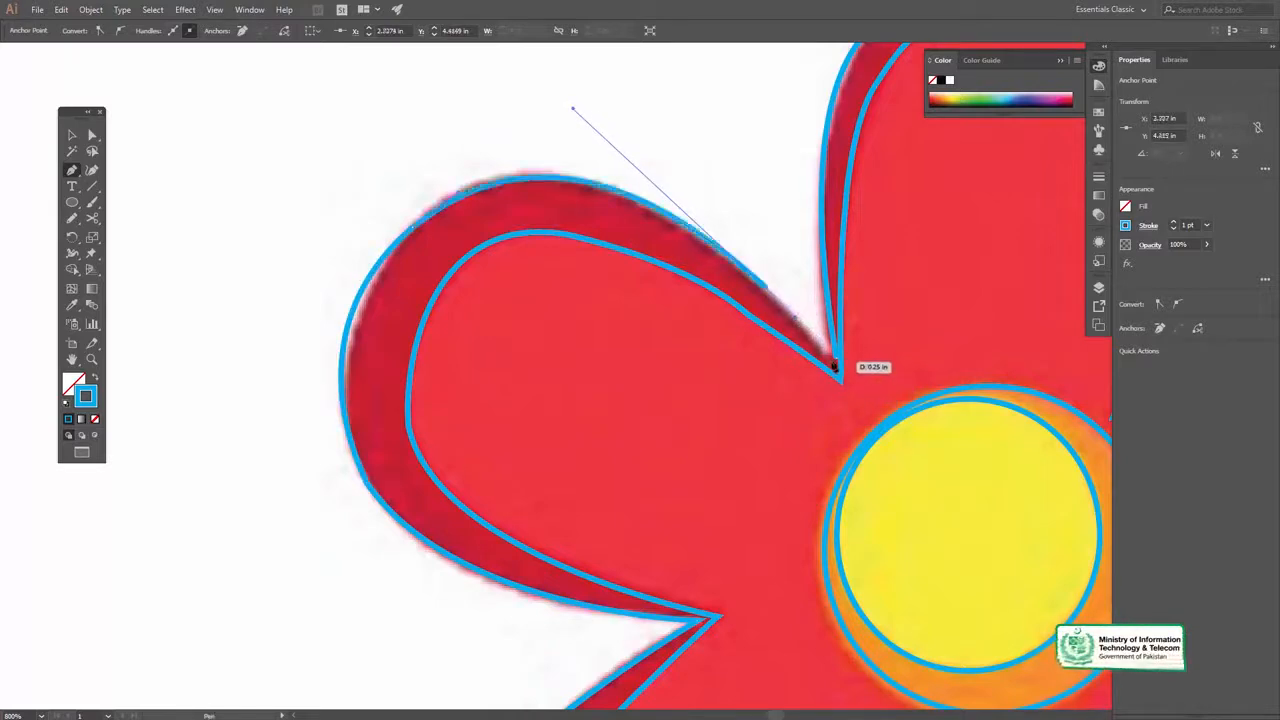
alt+click(770, 375)
alt+click(600, 376)
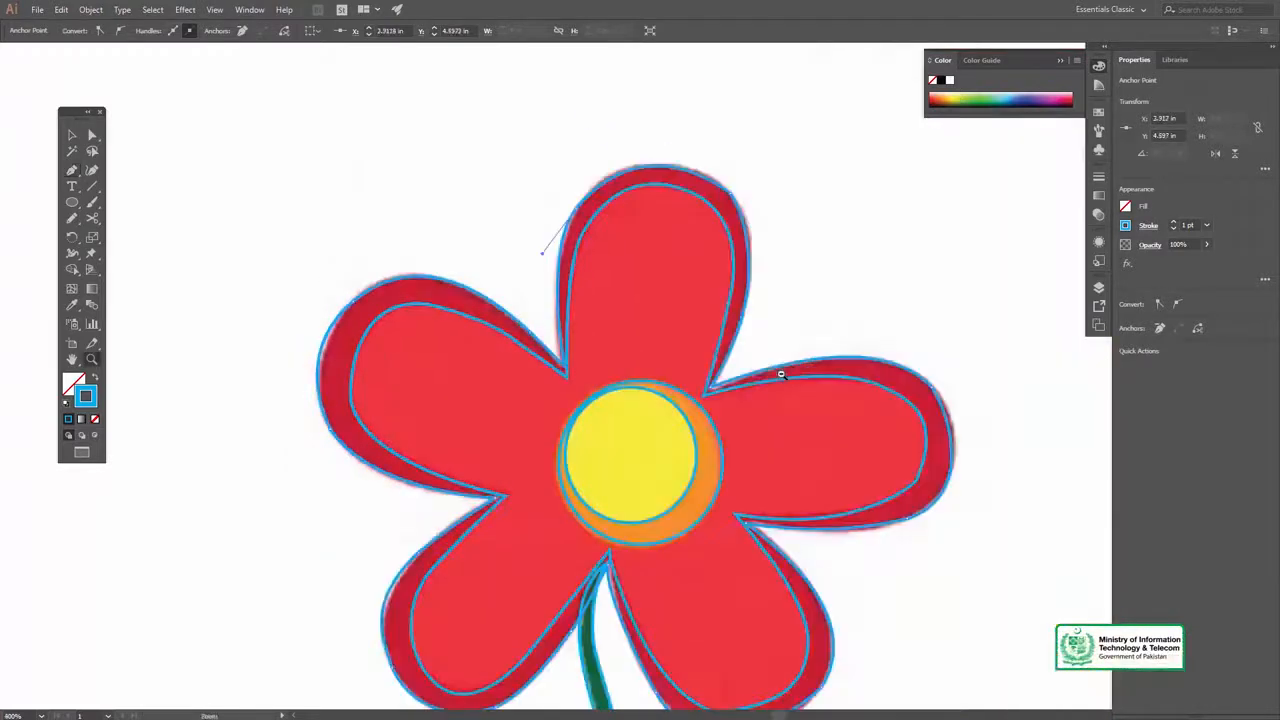
alt+click(520, 380)
alt+click(520, 380)
alt+click(578, 446)
click(667, 381)
key(v)
click(467, 159)
Fill the smaller centre ellipse with the yellow sampled from the reference flower's centre using the Eyedropper
key(z)
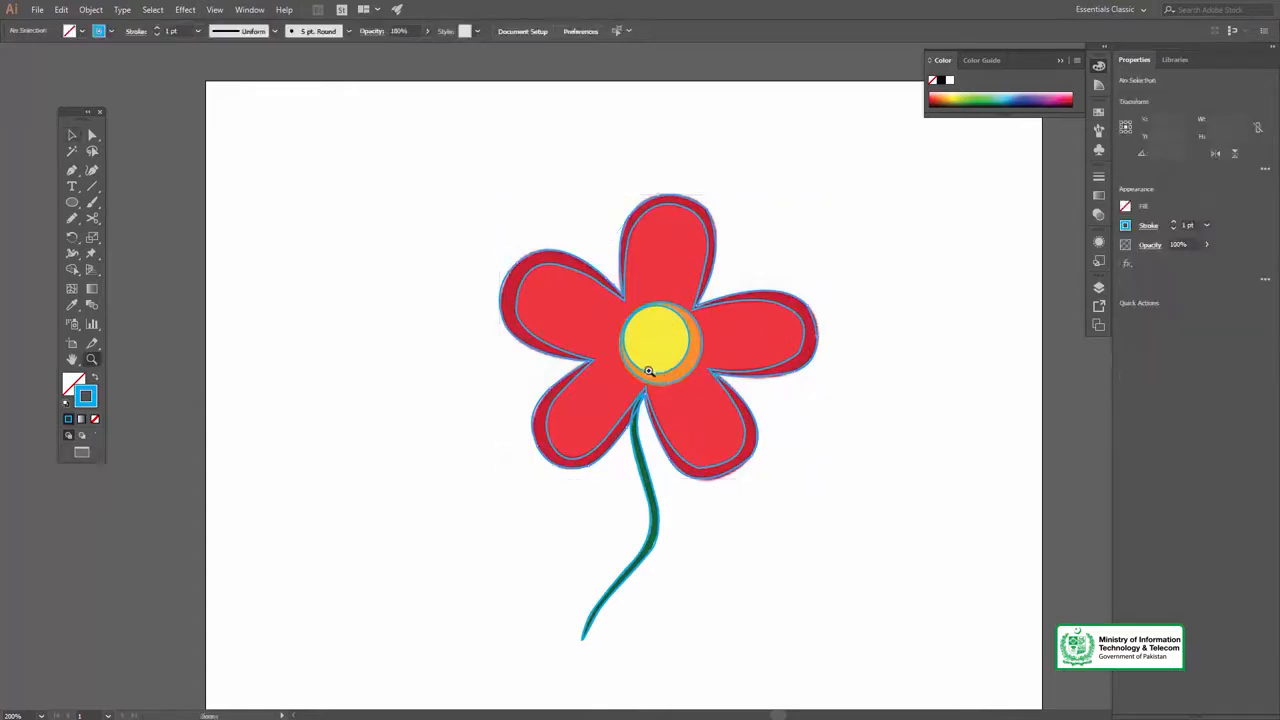
click(660, 366)
click(652, 363)
drag(652, 362, 681, 267)
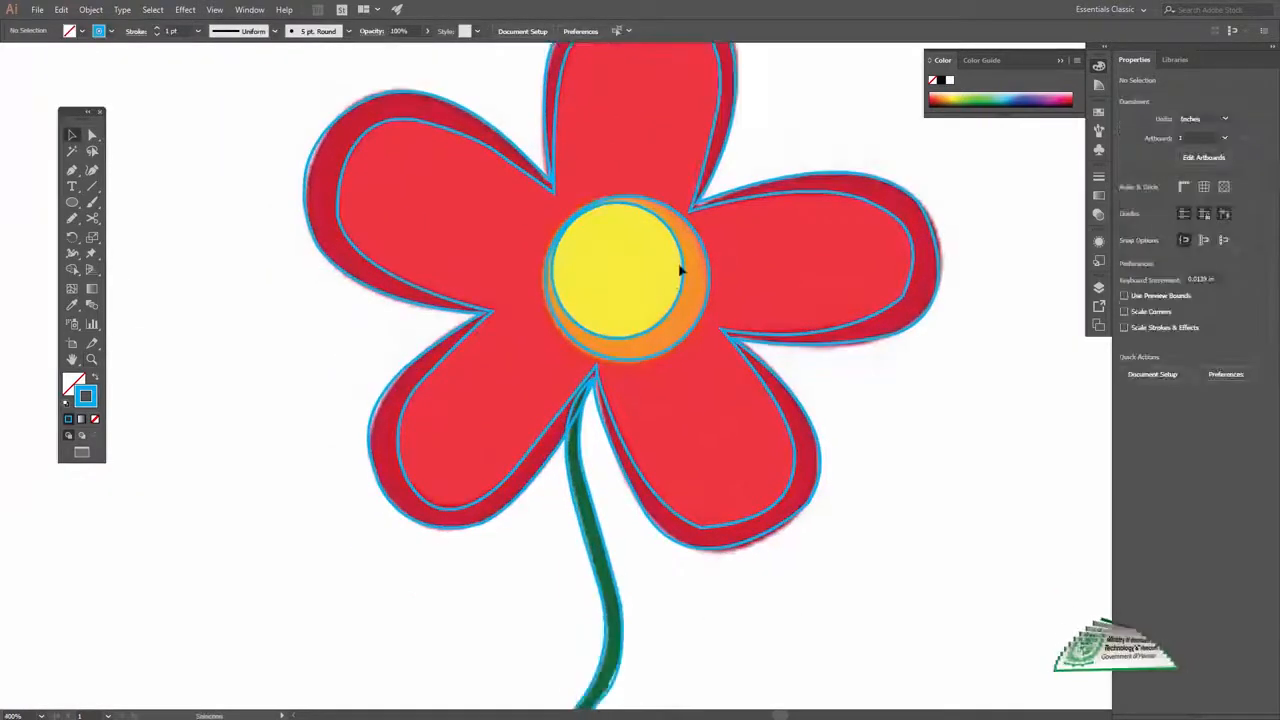
click(682, 260)
click(72, 306)
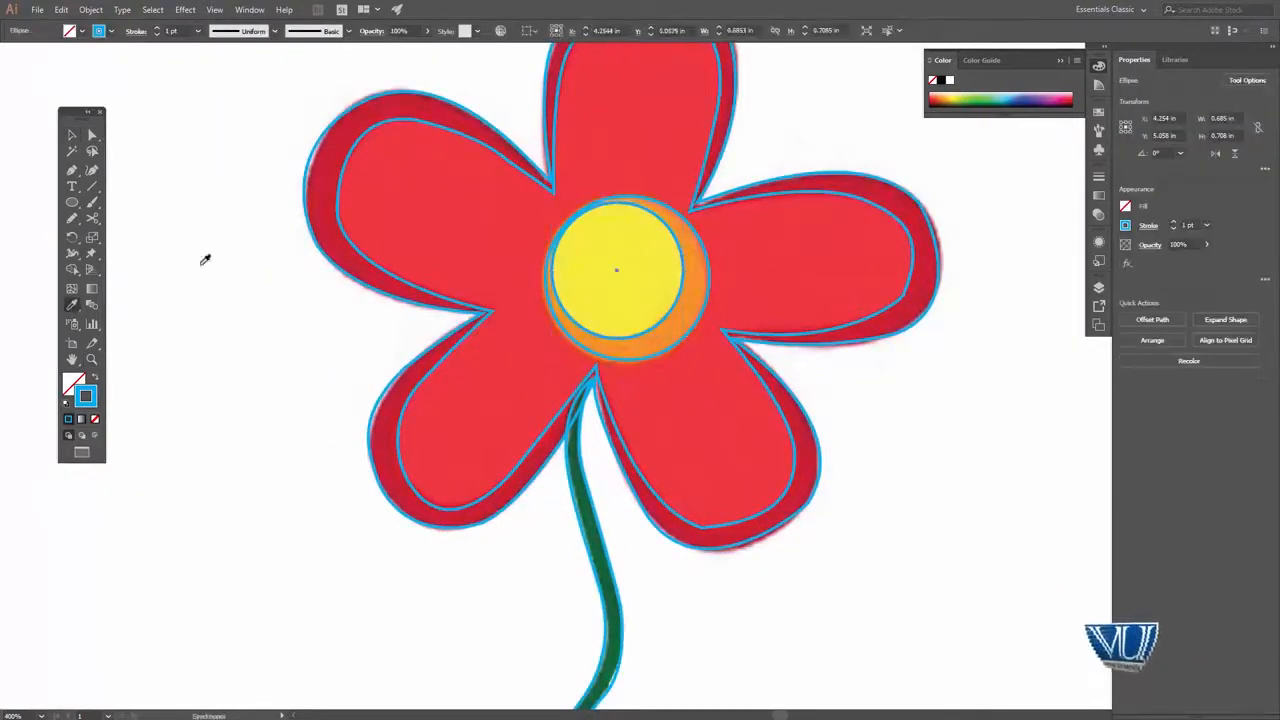
click(597, 244)
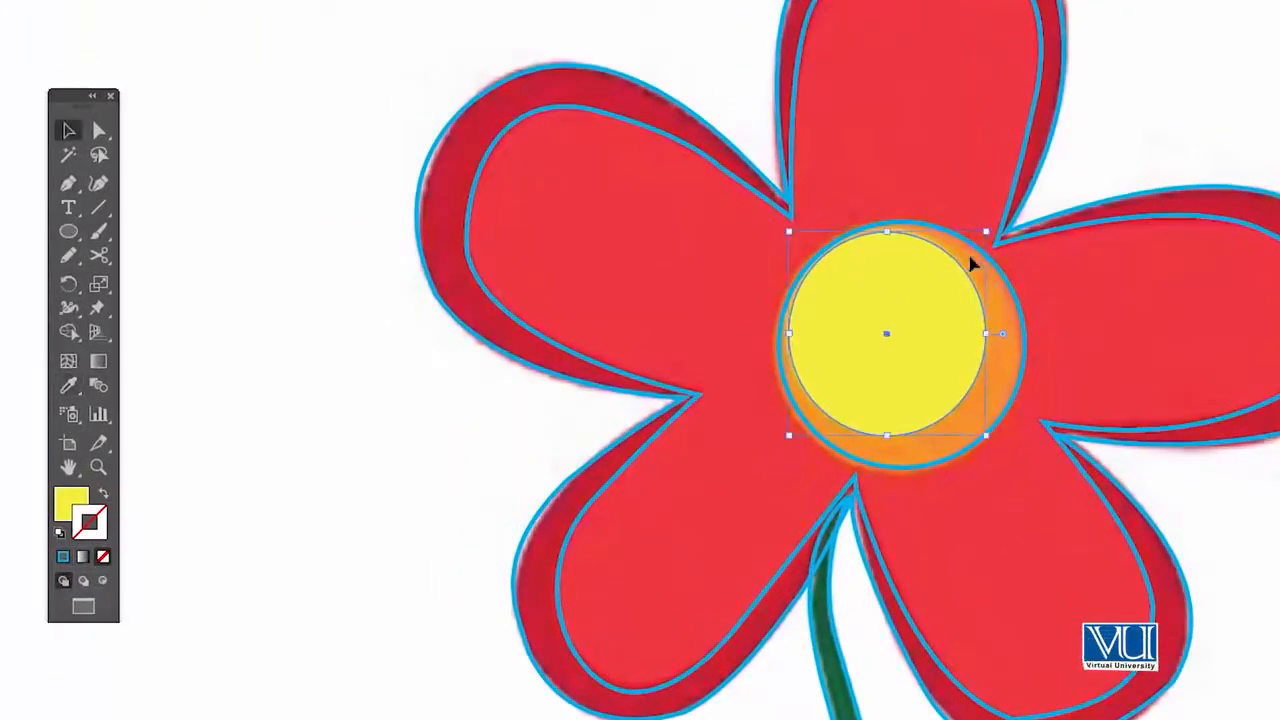
Fill the larger centre ellipse with the orange sampled from the reference image using the Eyedropper
click(1022, 313)
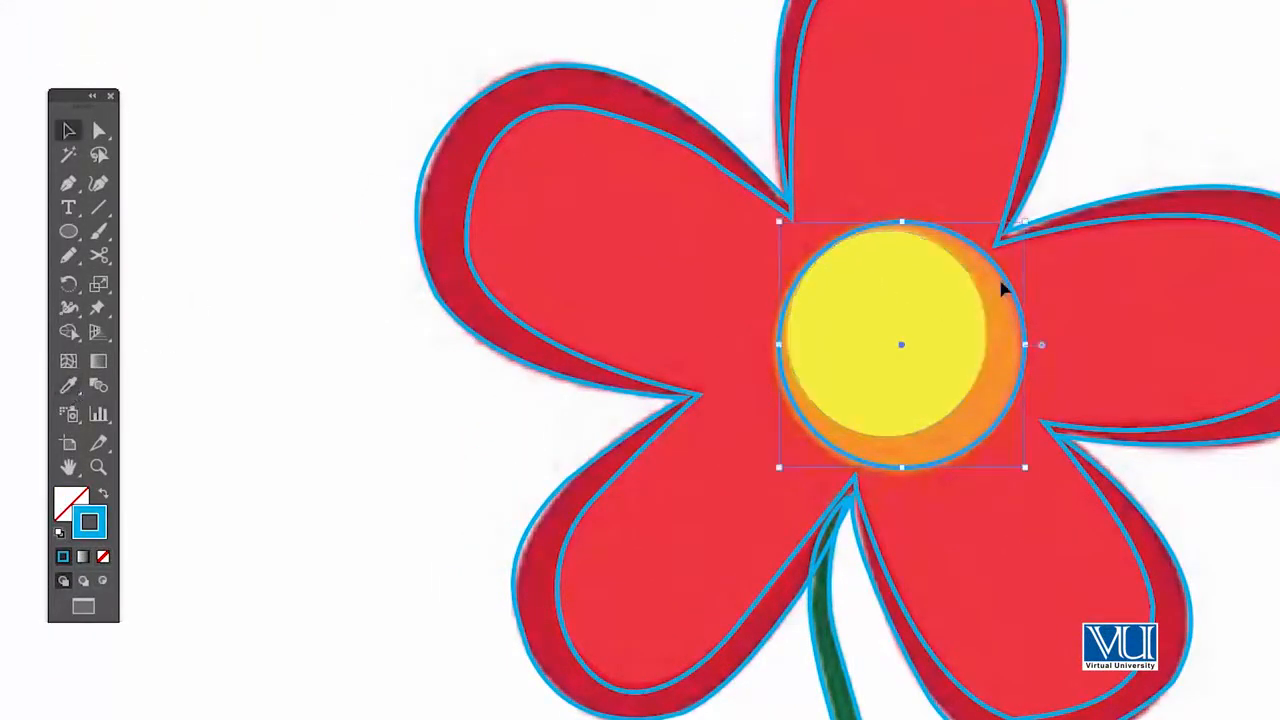
click(1145, 146)
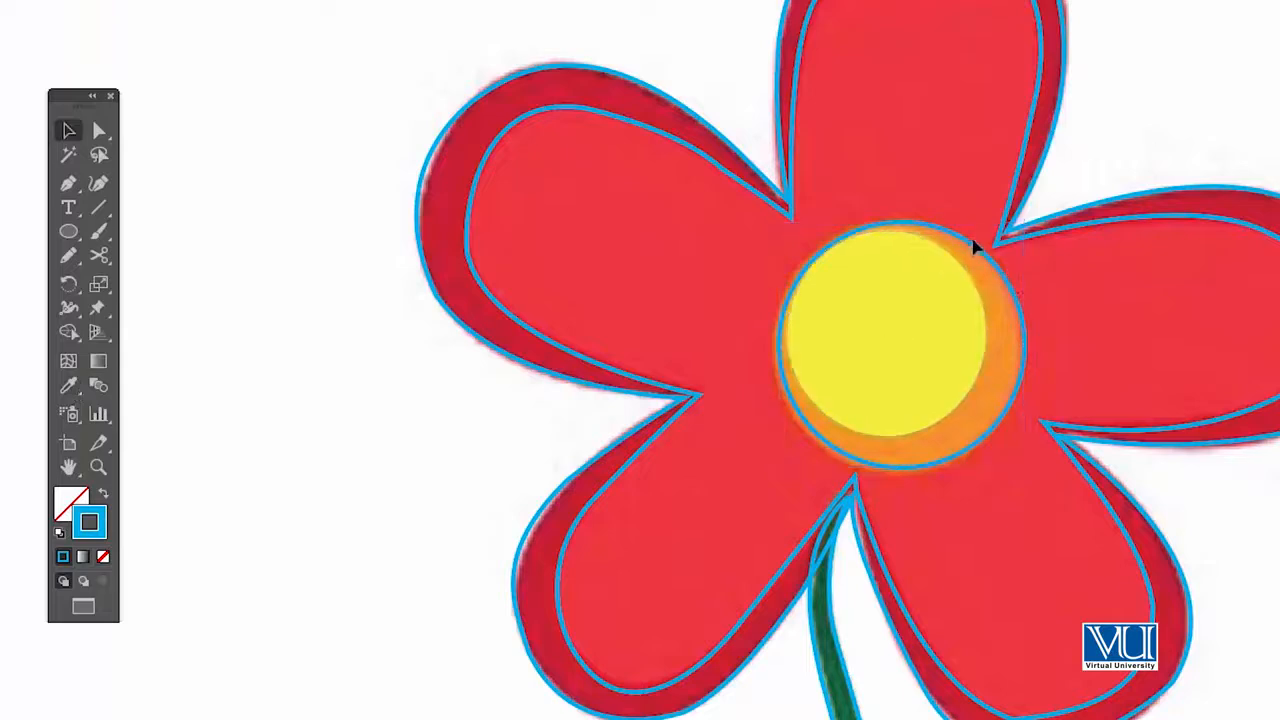
click(68, 385)
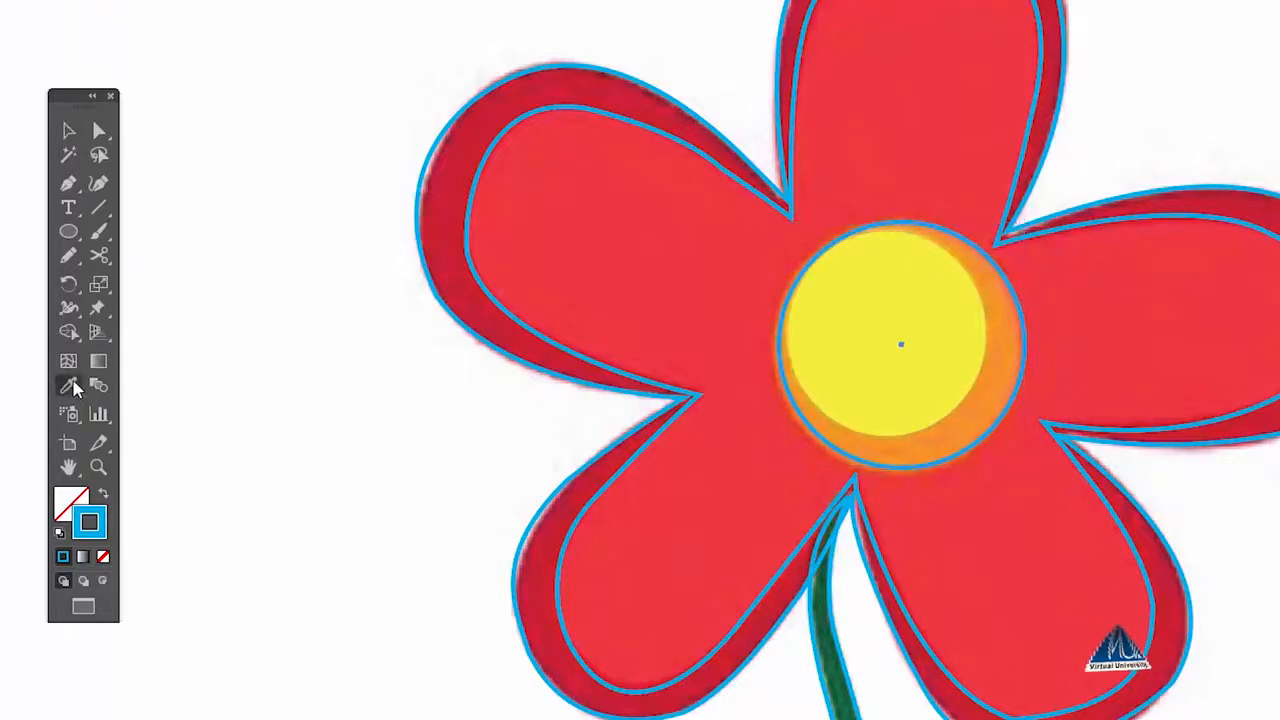
click(1015, 346)
key(v)
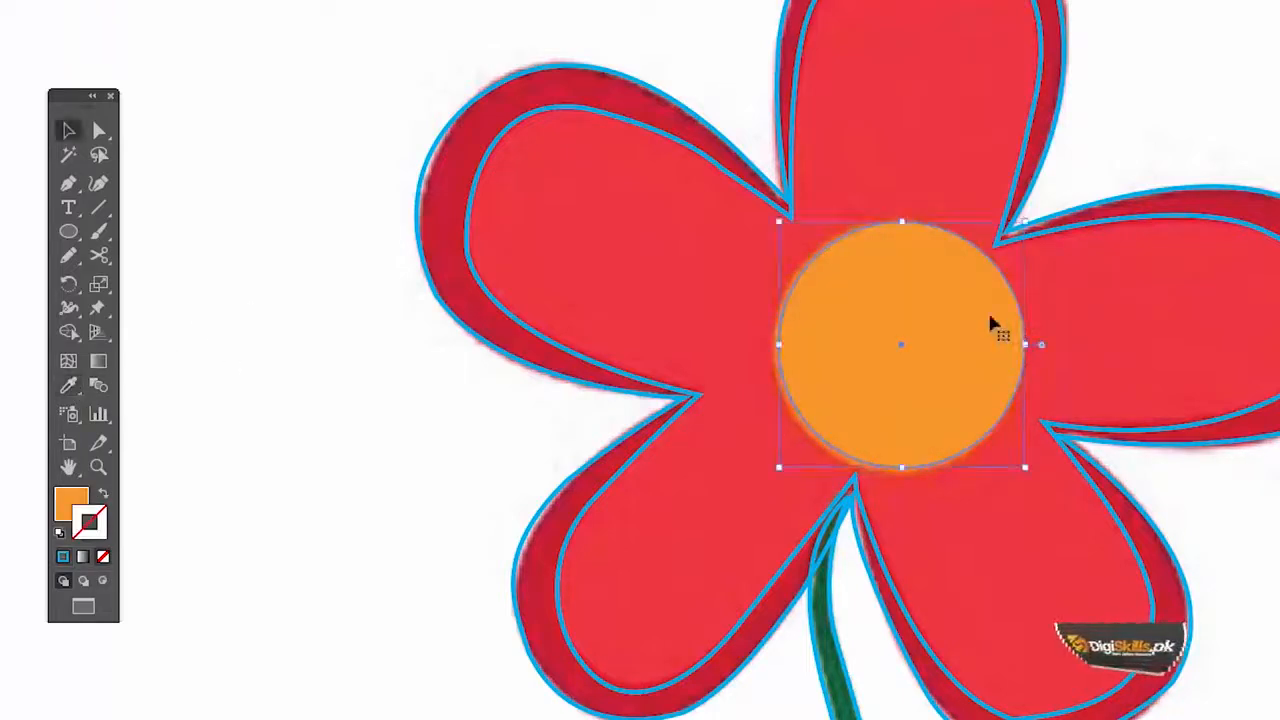
Bring the yellow ellipse to the front, moving the orange ellipse aside to reach it and back into place behind it
drag(968, 300, 1057, 302)
click(828, 306)
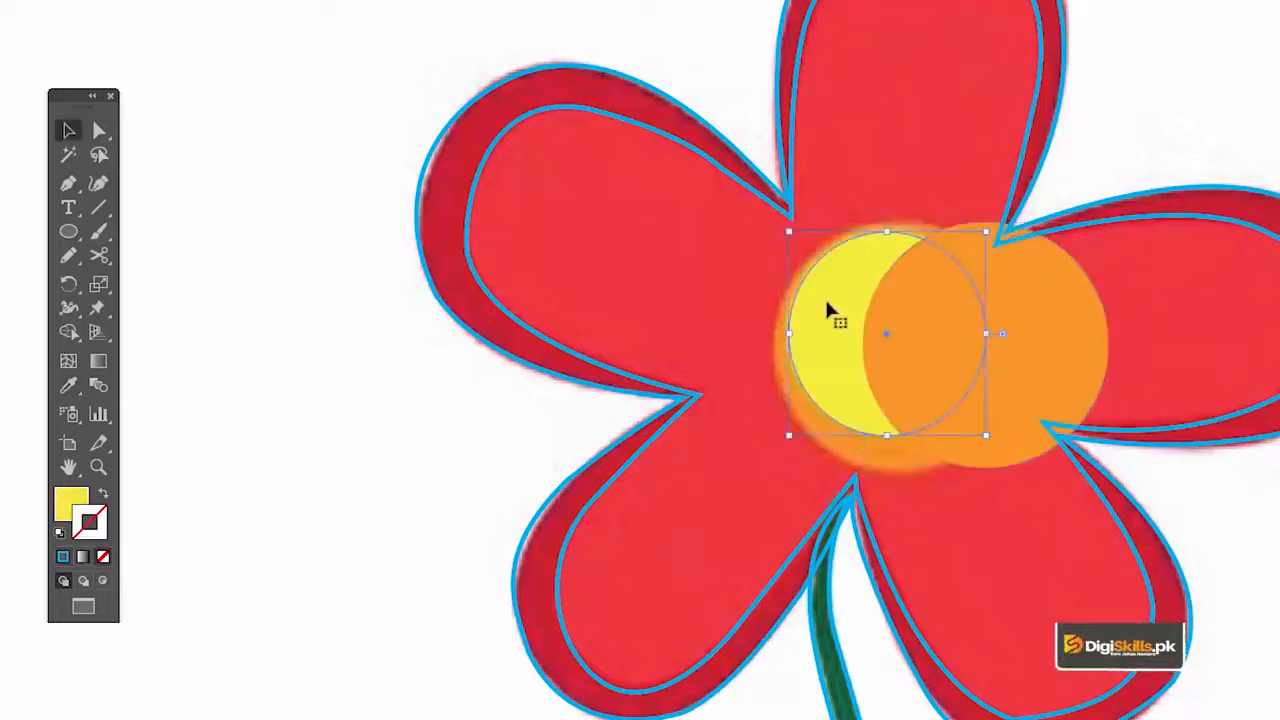
right_click(825, 300)
mouse_move(910, 620)
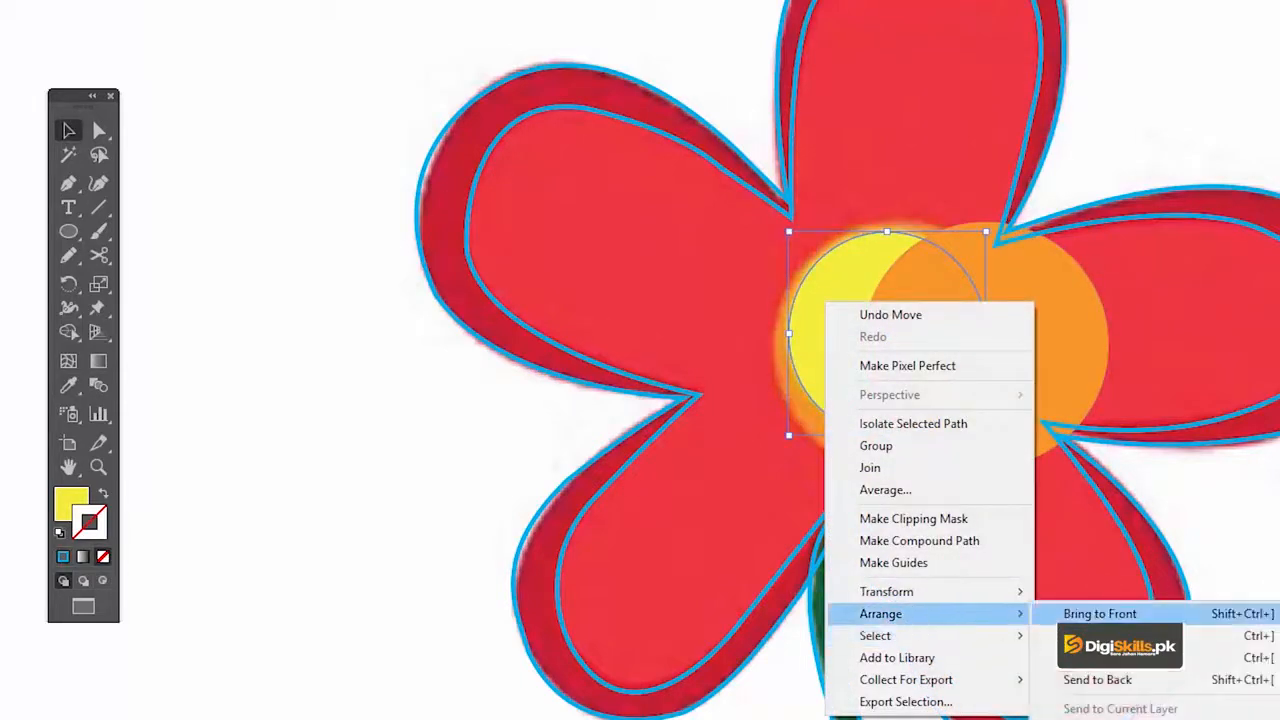
click(1100, 609)
click(1057, 333)
drag(1054, 327, 968, 325)
Fill the inner petal outline with the bright red sampled from the reference flower's petal using the Eyedropper, and deselect it
key(space)
drag(1011, 237, 935, 328)
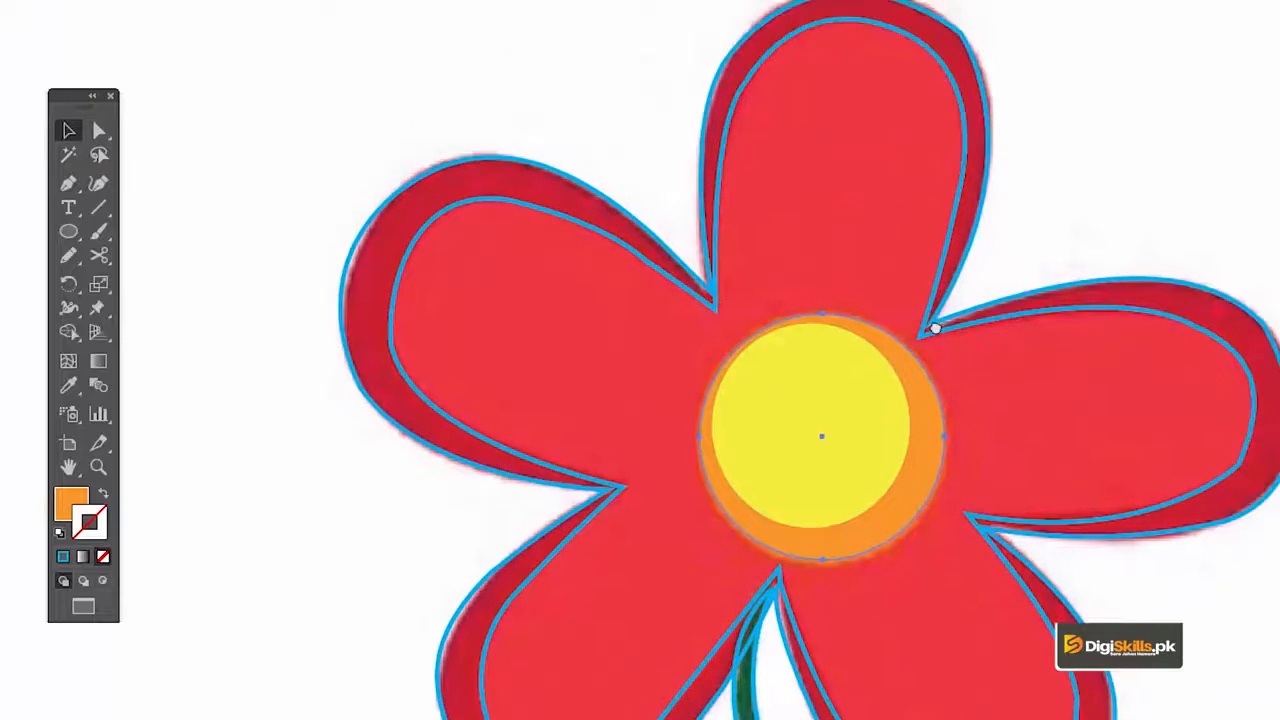
click(1017, 325)
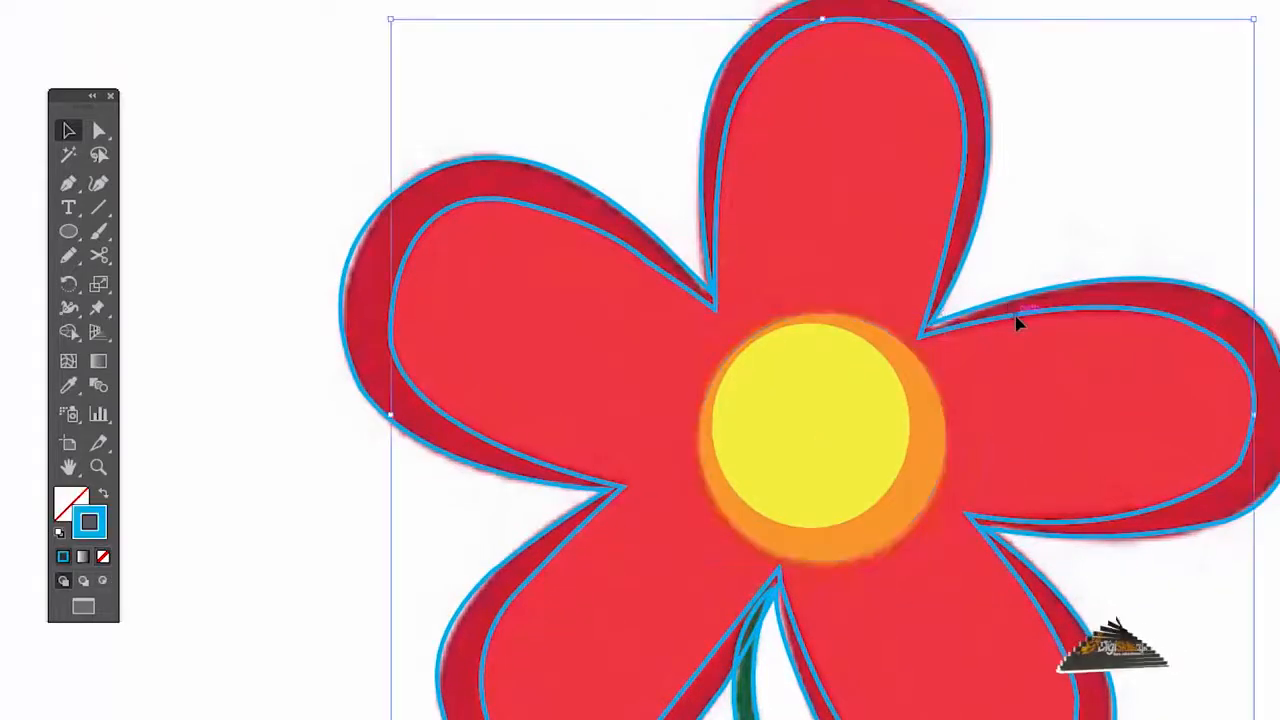
click(81, 390)
click(482, 350)
key(v)
click(1183, 318)
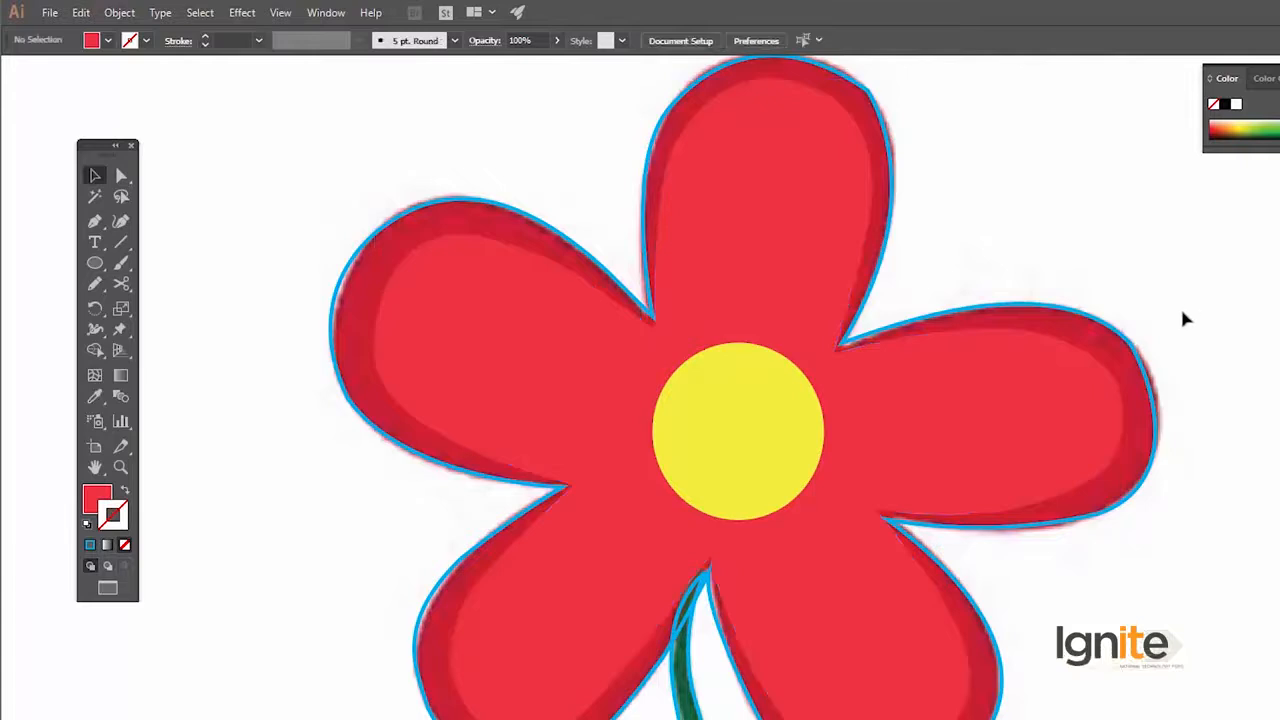
Fill the outer petal outline with the dark red sampled from the reference petal's edge using the Eyedropper
click(1138, 350)
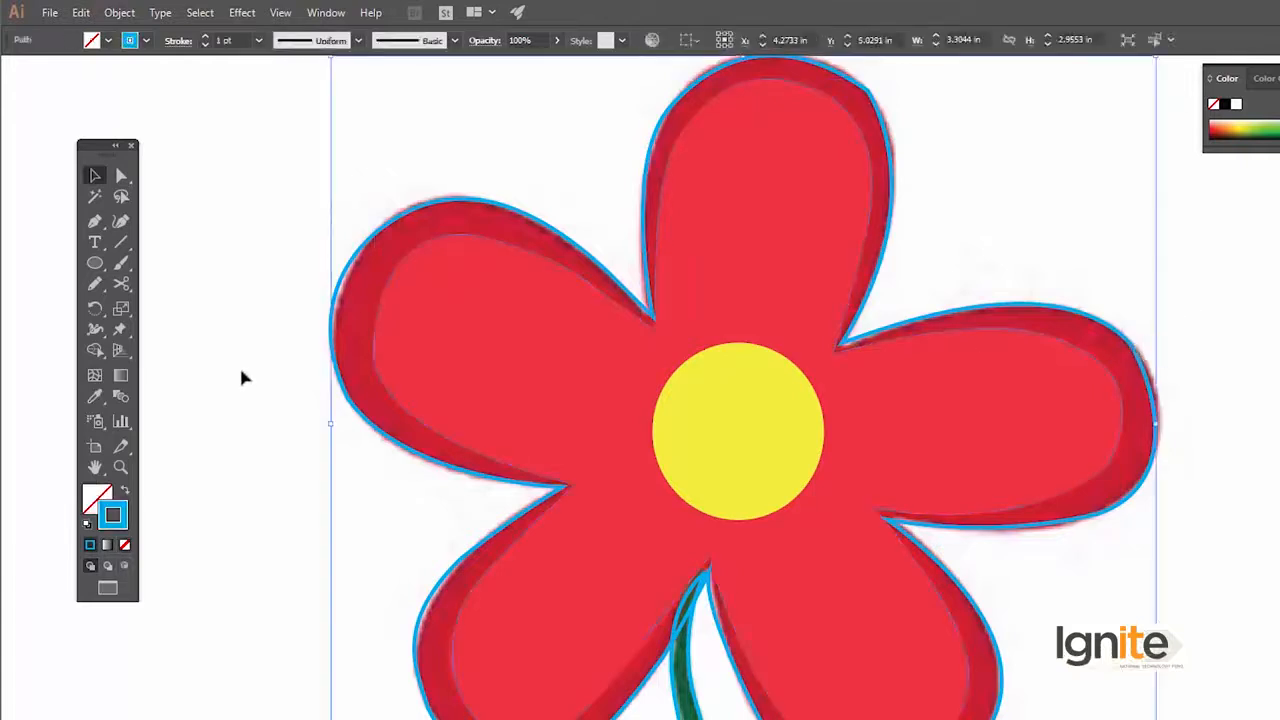
click(96, 396)
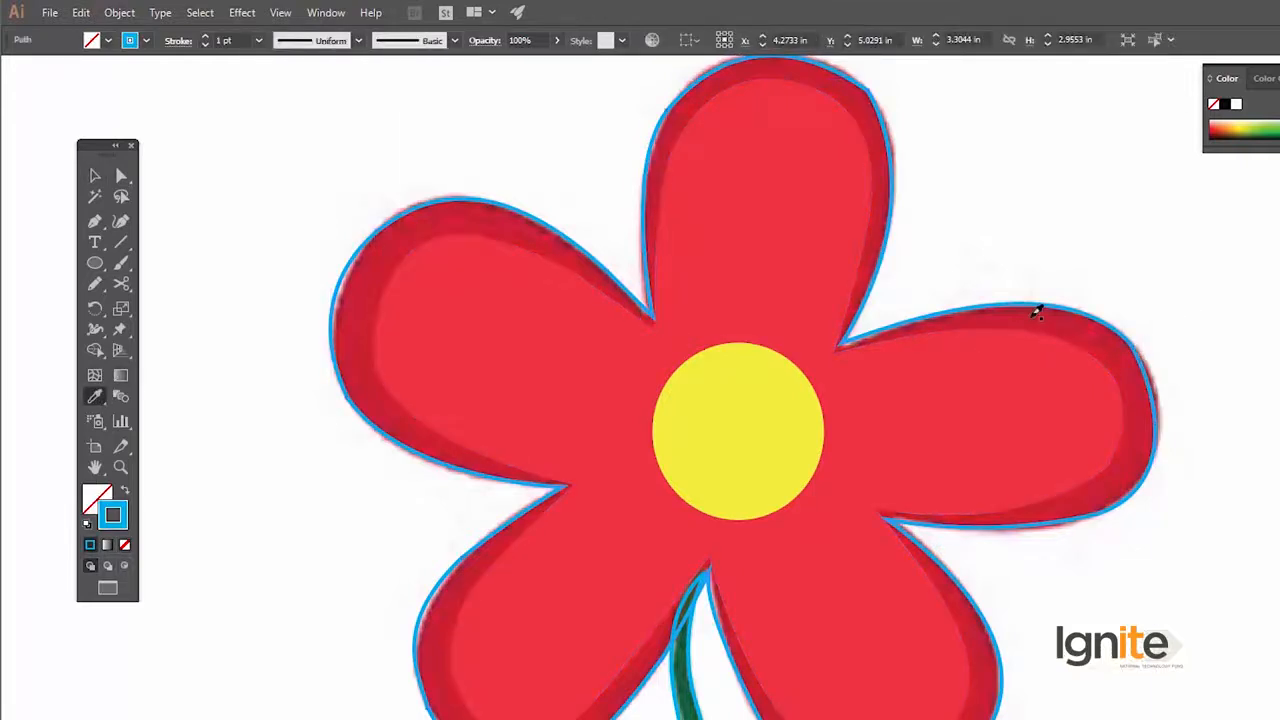
click(1037, 313)
key(v)
Bring the bright red inner petal shape to the front, moving the dark red shape aside to reach it and back into place
drag(942, 350, 1035, 350)
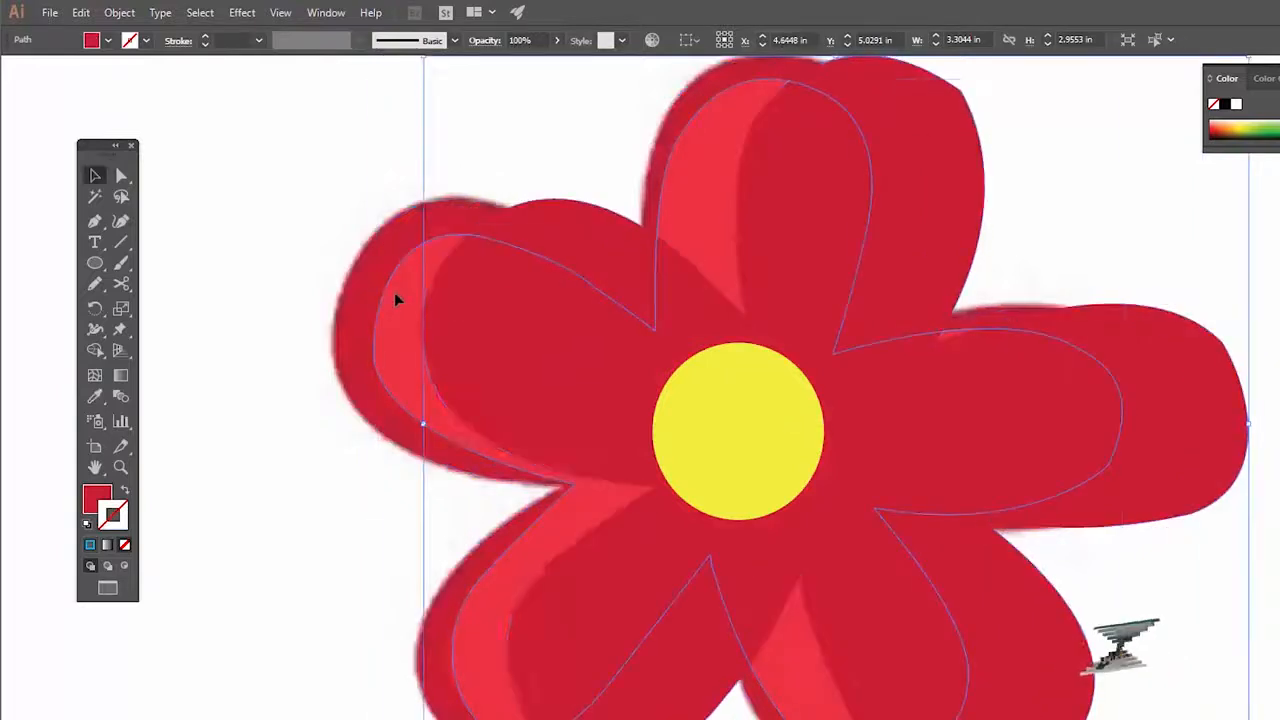
right_click(394, 293)
mouse_move(466, 566)
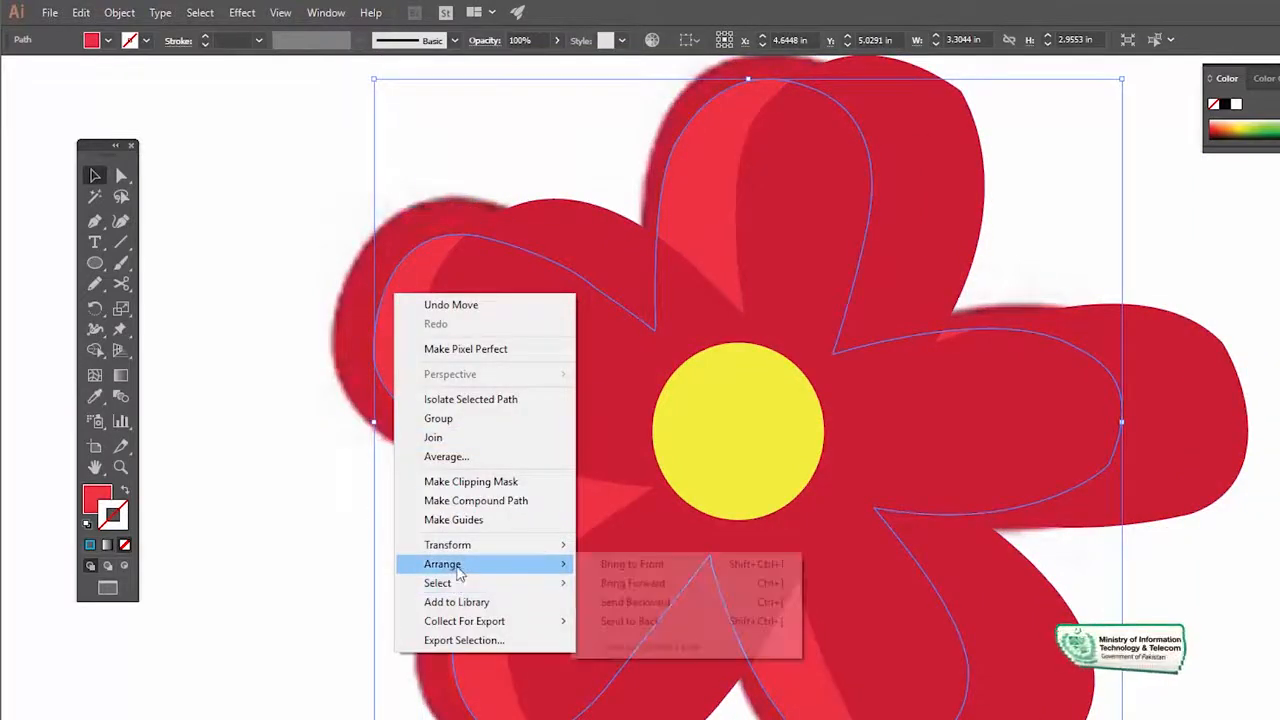
click(614, 564)
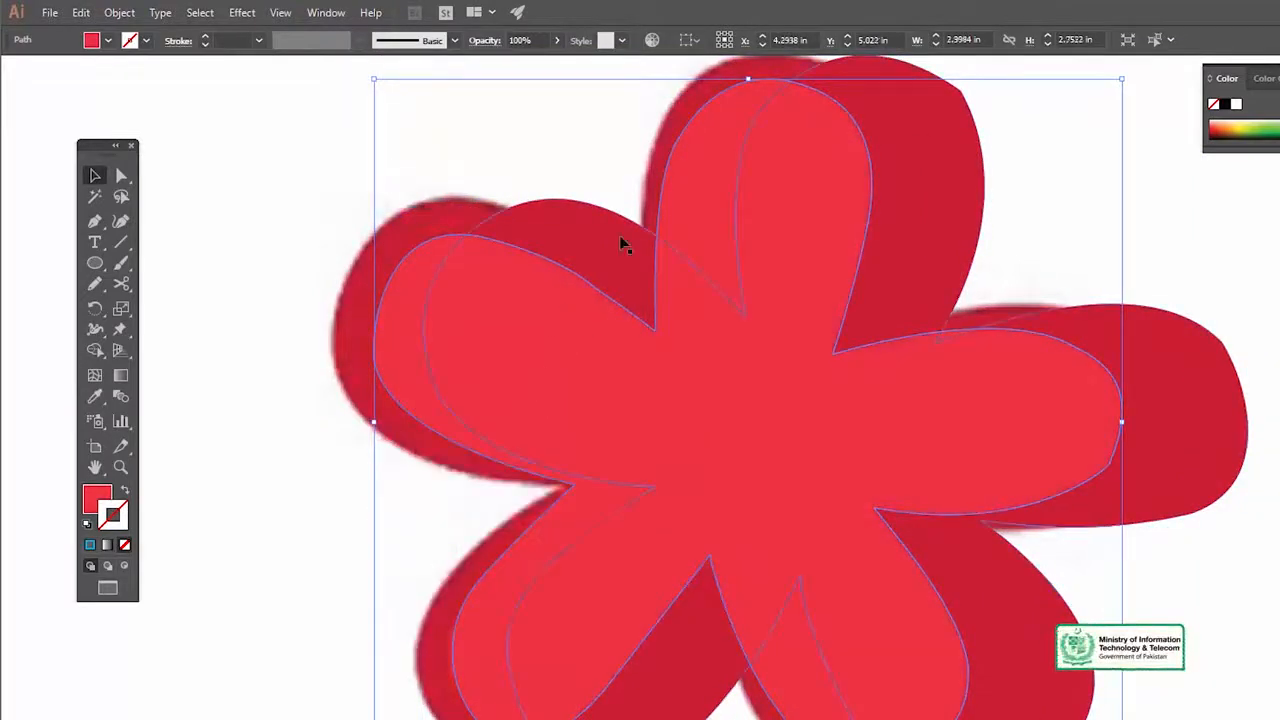
drag(619, 235, 505, 219)
Send the dark red outer petal shape backward by one level and deselect it
key(space)
drag(711, 366, 688, 345)
key(z)
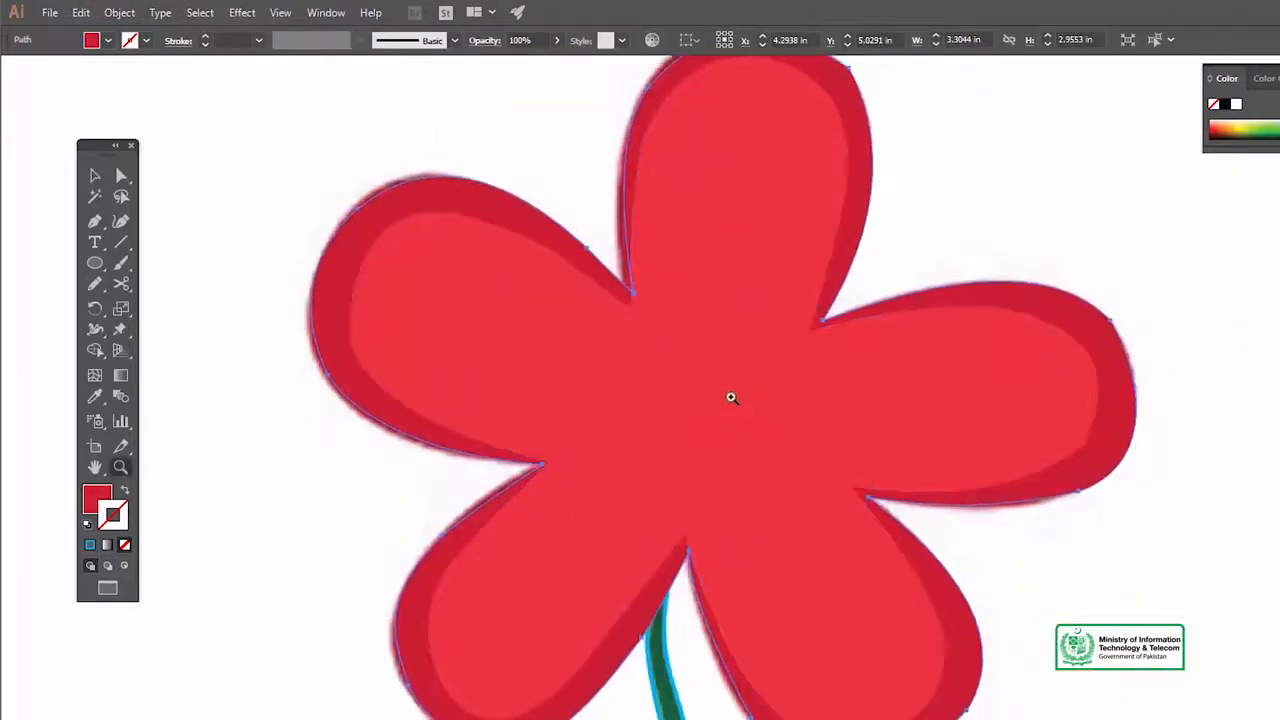
alt+click(735, 398)
key(v)
right_click(785, 324)
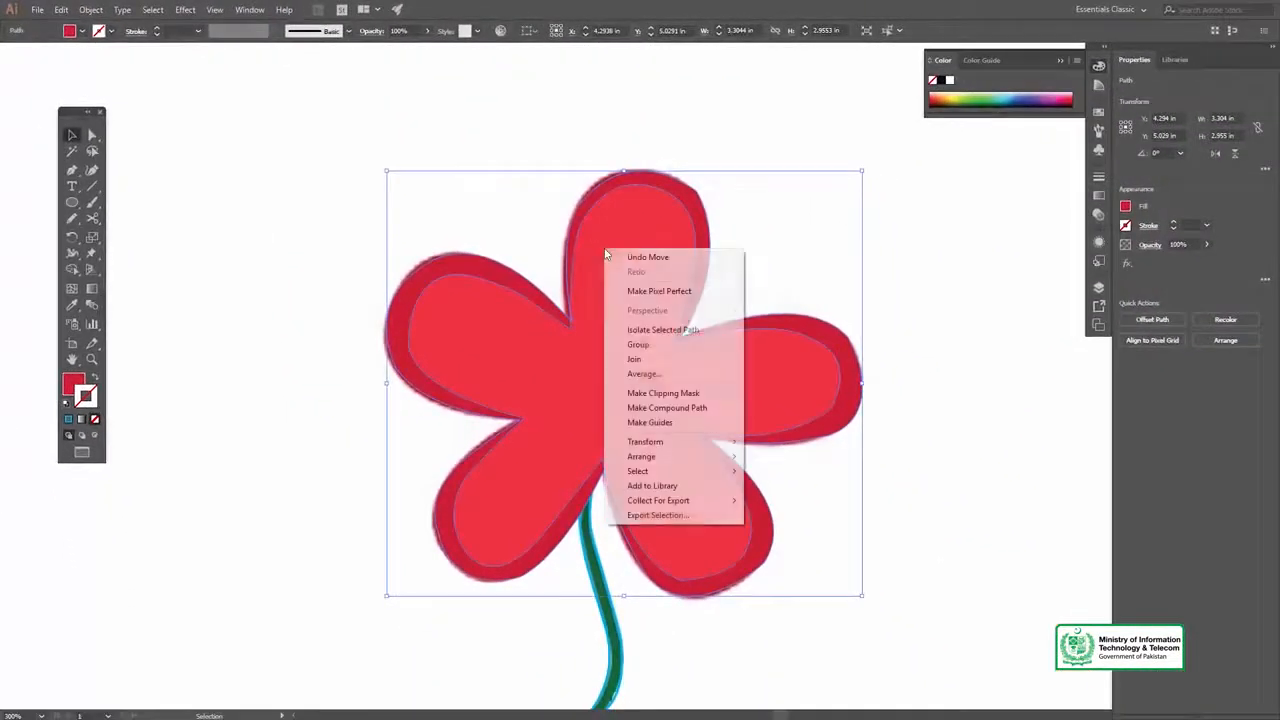
mouse_move(687, 466)
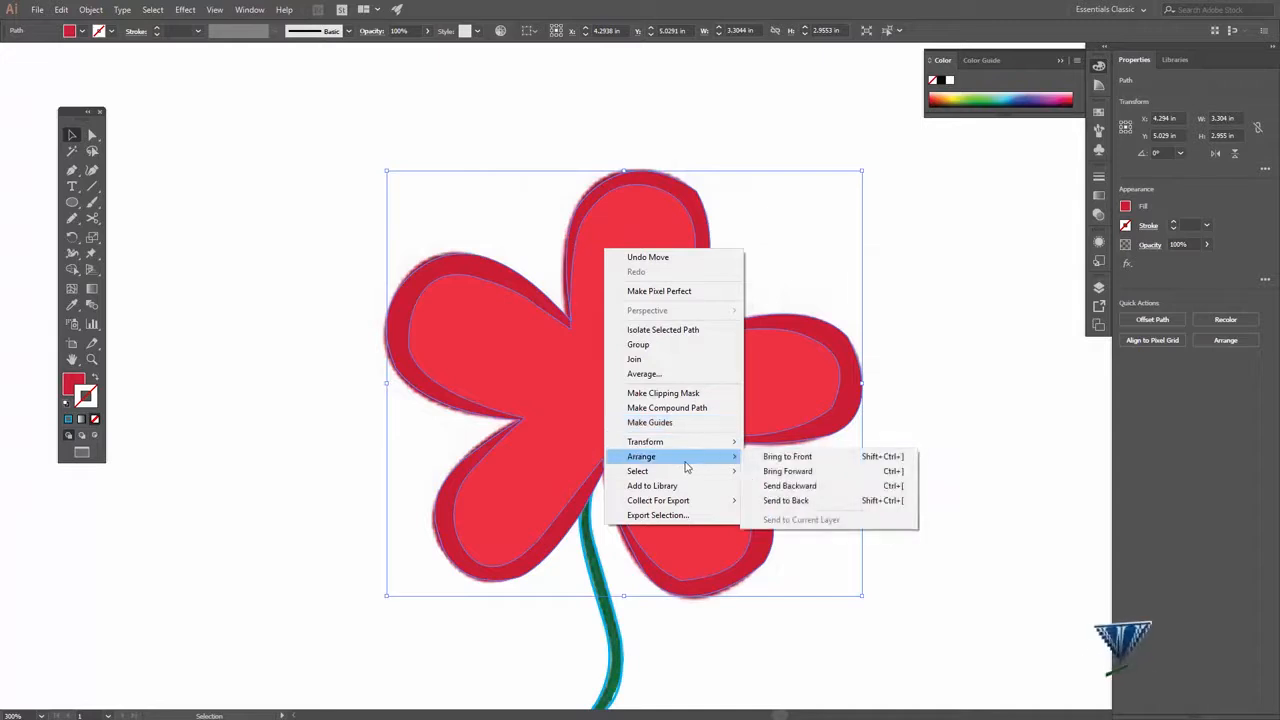
click(782, 485)
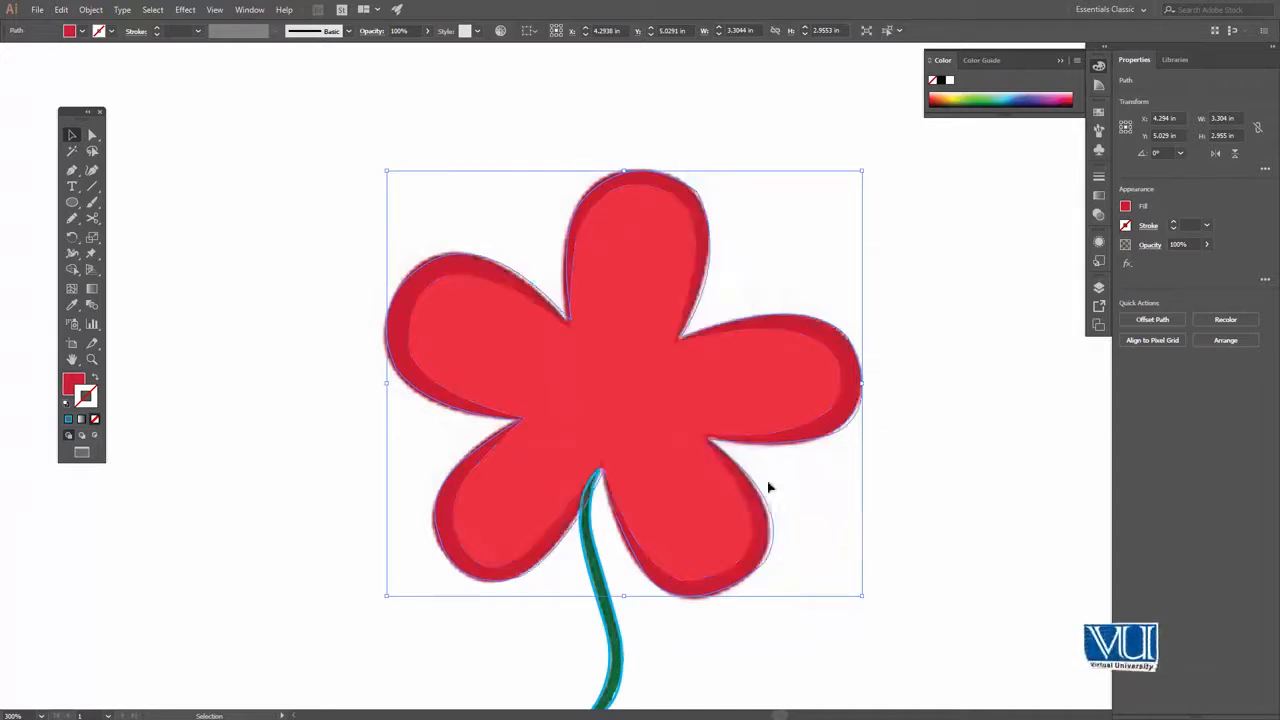
click(880, 274)
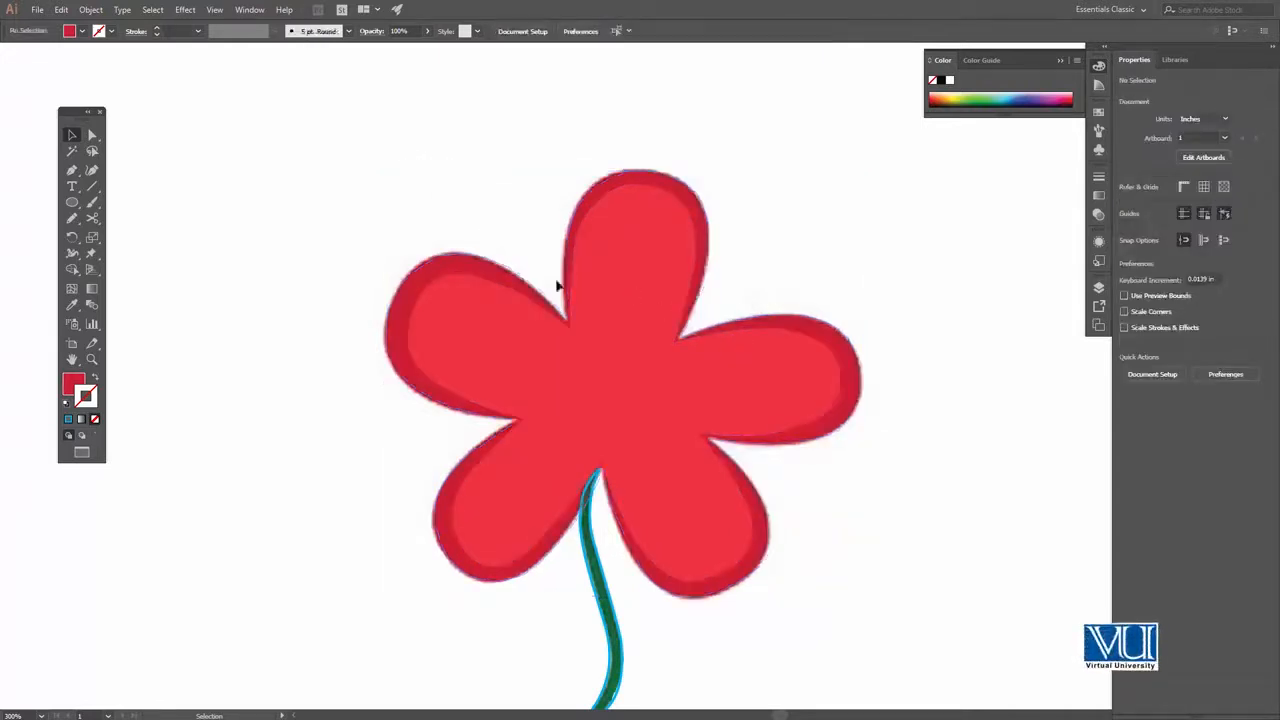
Move the bright red inner petal shape aside, away from the flower, to uncover the centre ellipses
key(ctrl+a)
drag(732, 429, 626, 426)
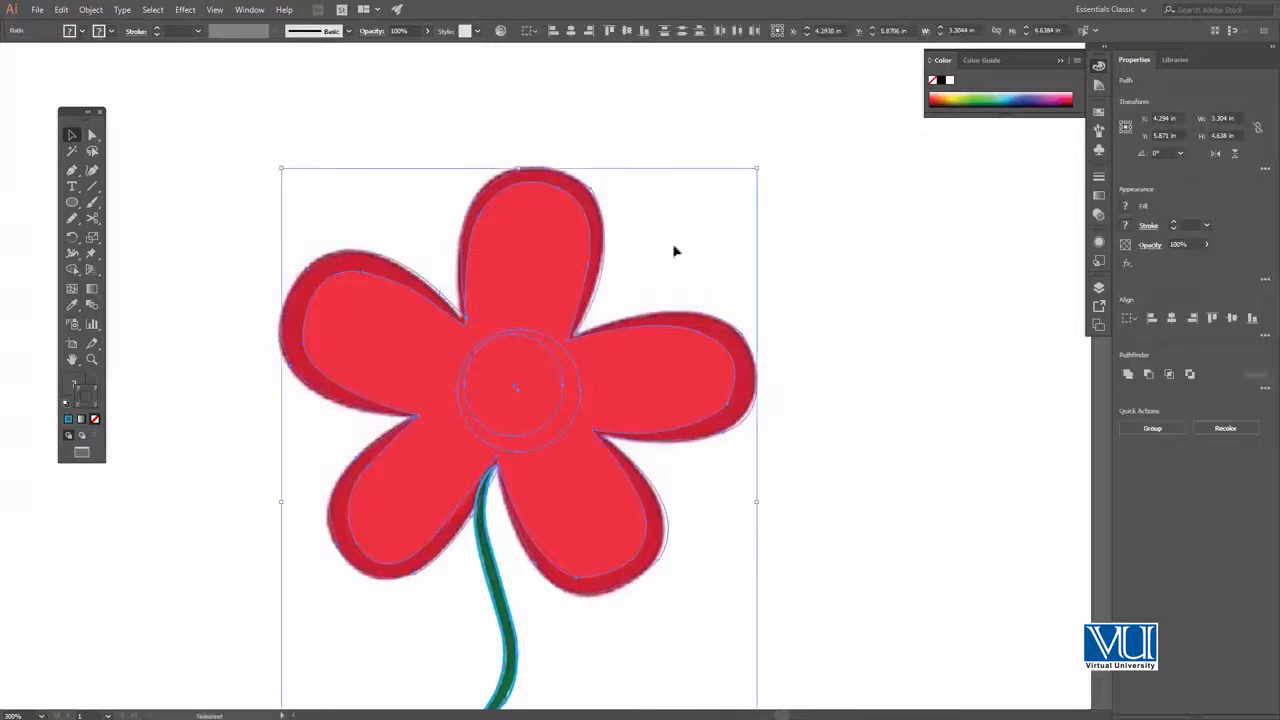
click(848, 211)
click(552, 364)
key(ctrl+shift+a)
click(522, 417)
drag(520, 408, 841, 409)
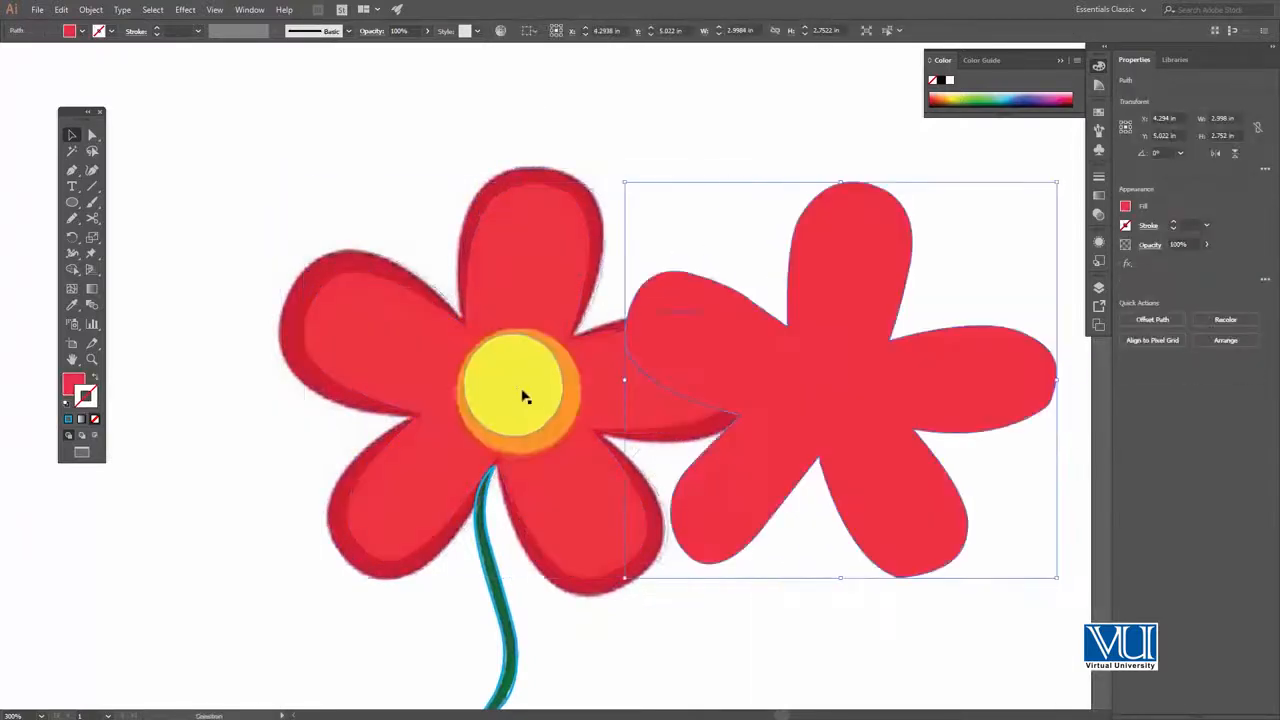
Bring the yellow and orange centre ellipses to the front together and move the bright red petal shape back onto the flower
click(490, 366)
shift+click(576, 383)
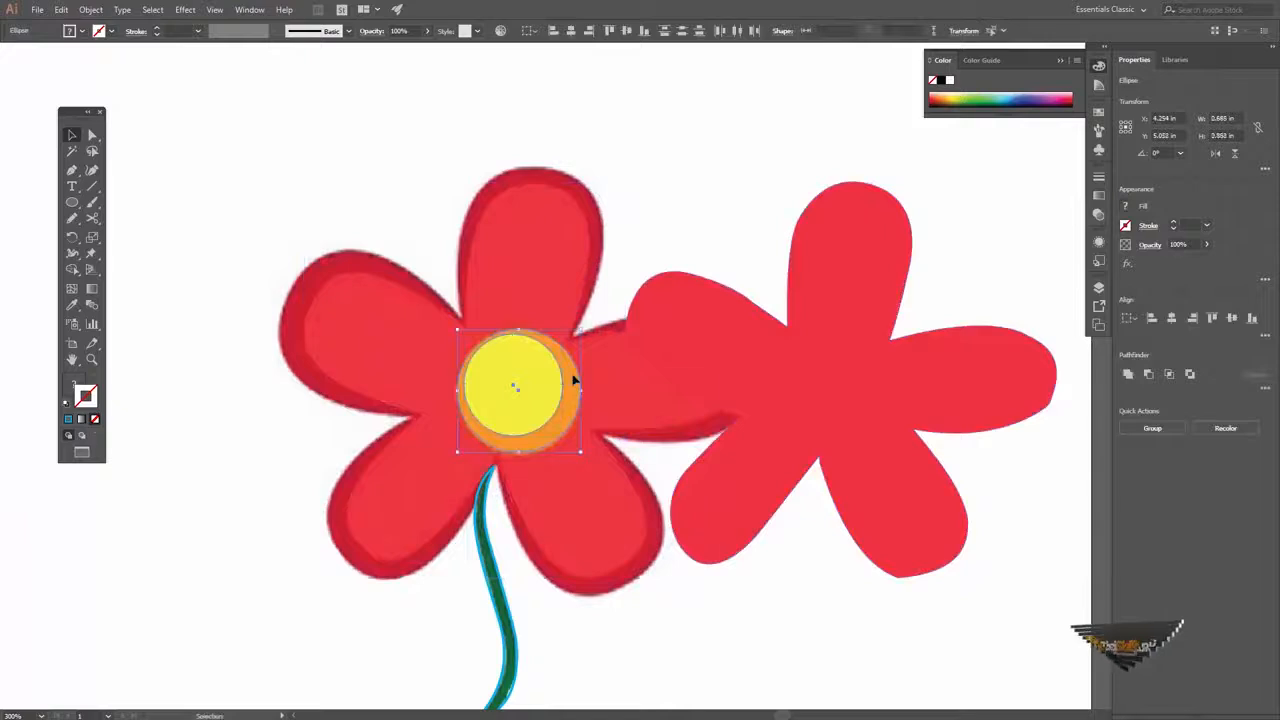
right_click(576, 376)
mouse_move(650, 568)
click(740, 568)
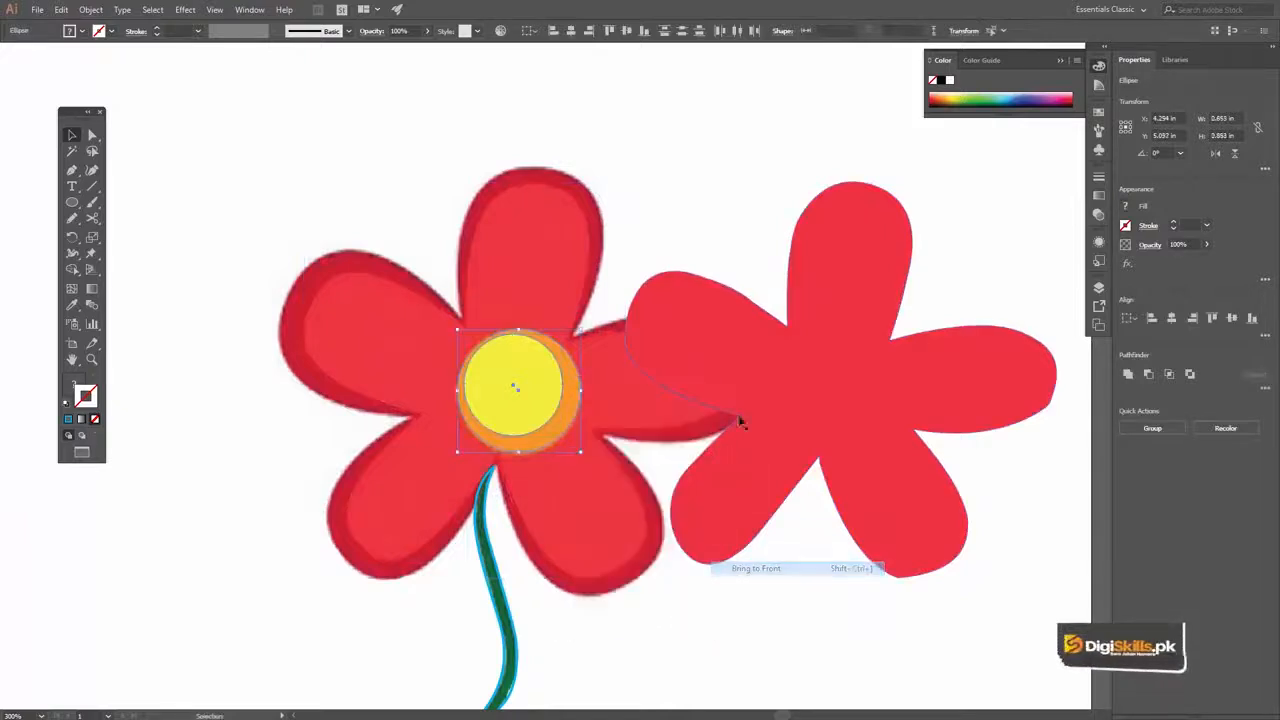
click(842, 380)
drag(826, 375, 533, 372)
key(space)
drag(553, 418, 598, 342)
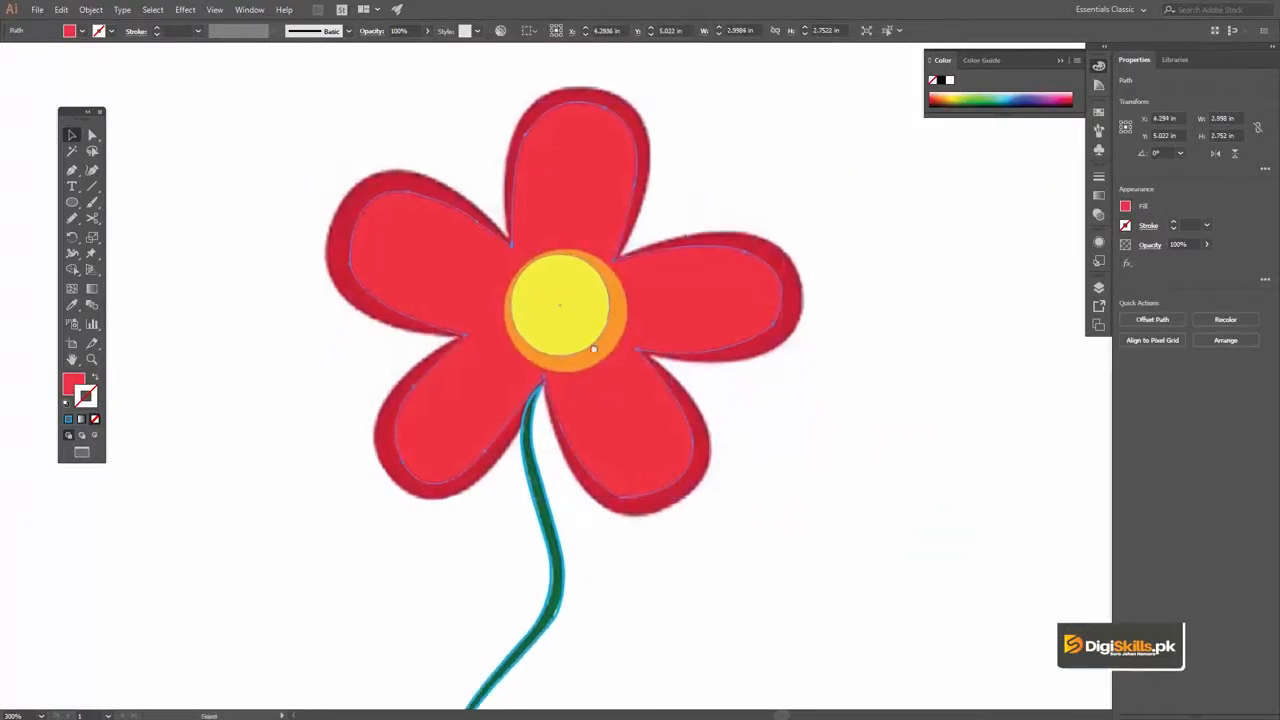
Fill the stem outline with the dark green sampled from the reference stem using the Eyedropper
drag(562, 451, 563, 418)
click(538, 428)
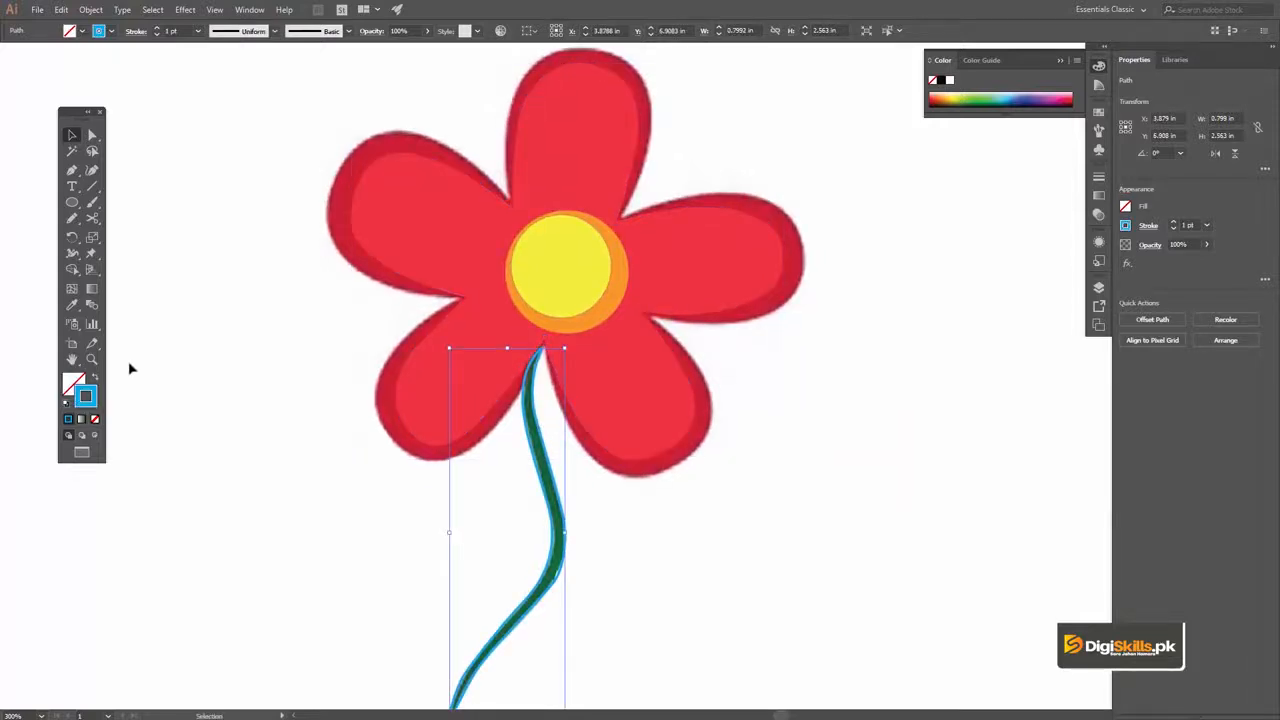
click(71, 307)
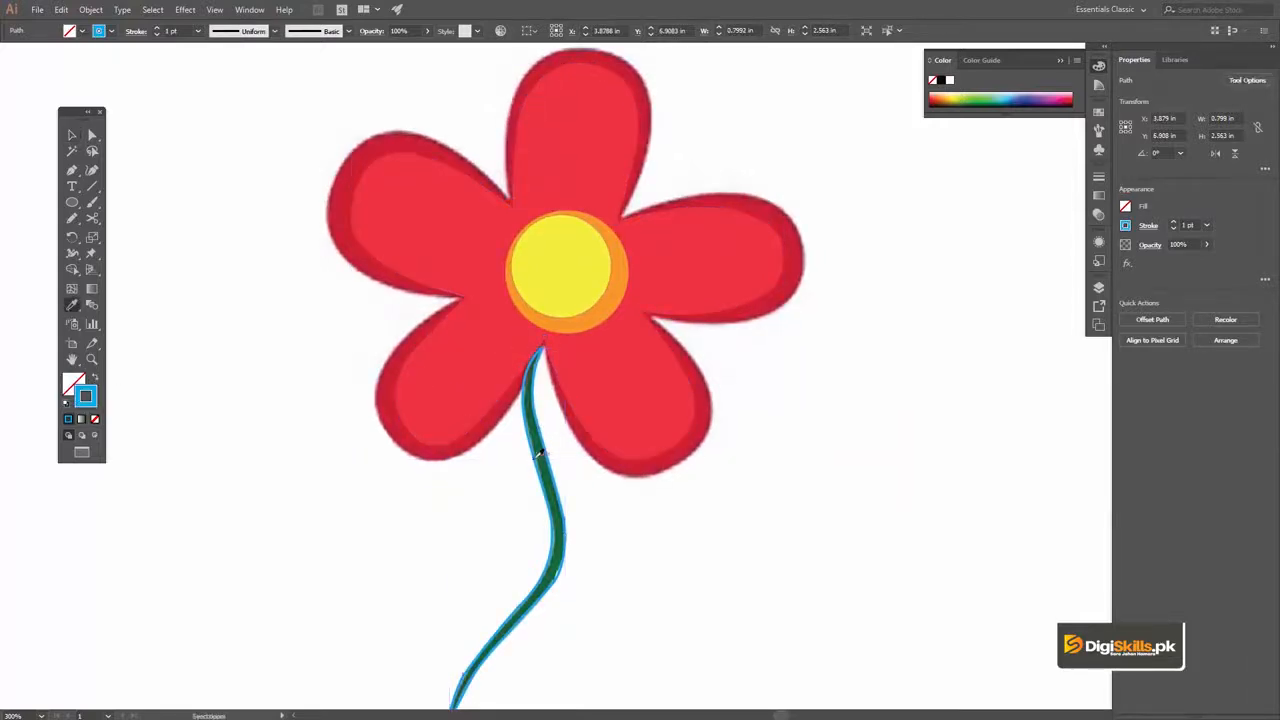
click(545, 459)
key(z)
alt+click(529, 399)
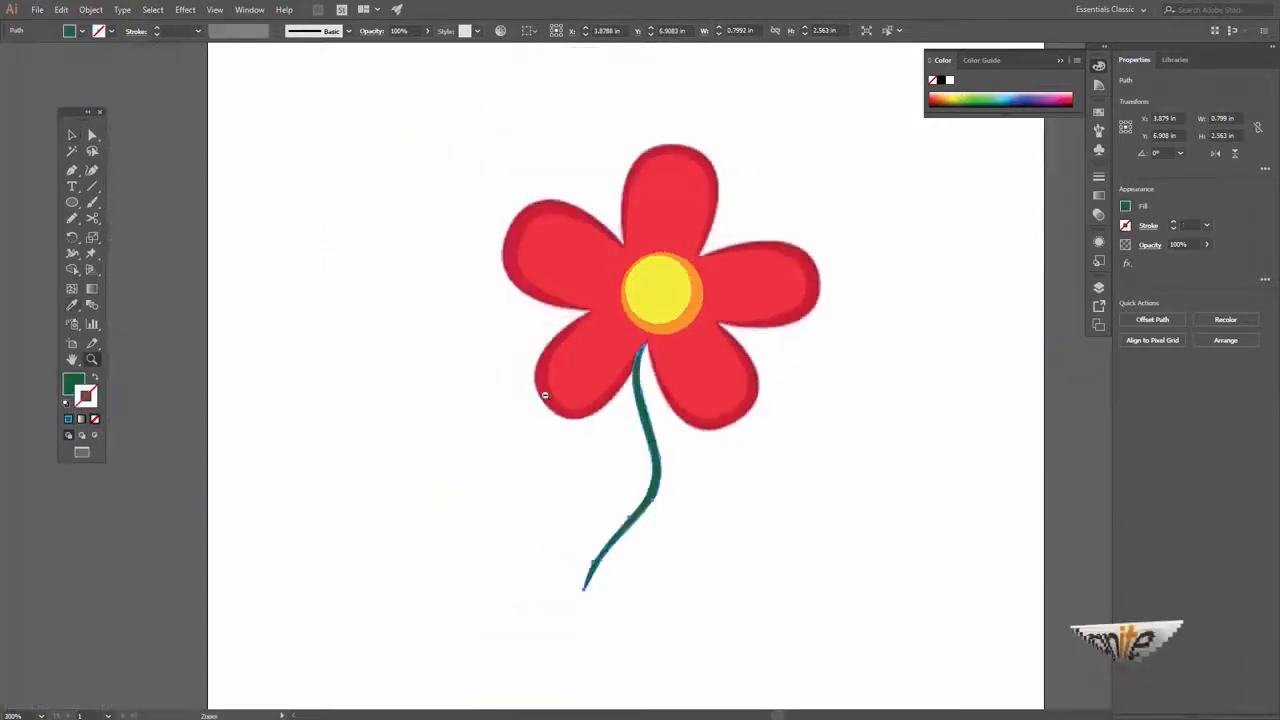
alt+click(598, 391)
click(683, 344)
key(v)
key(space)
drag(688, 351, 616, 362)
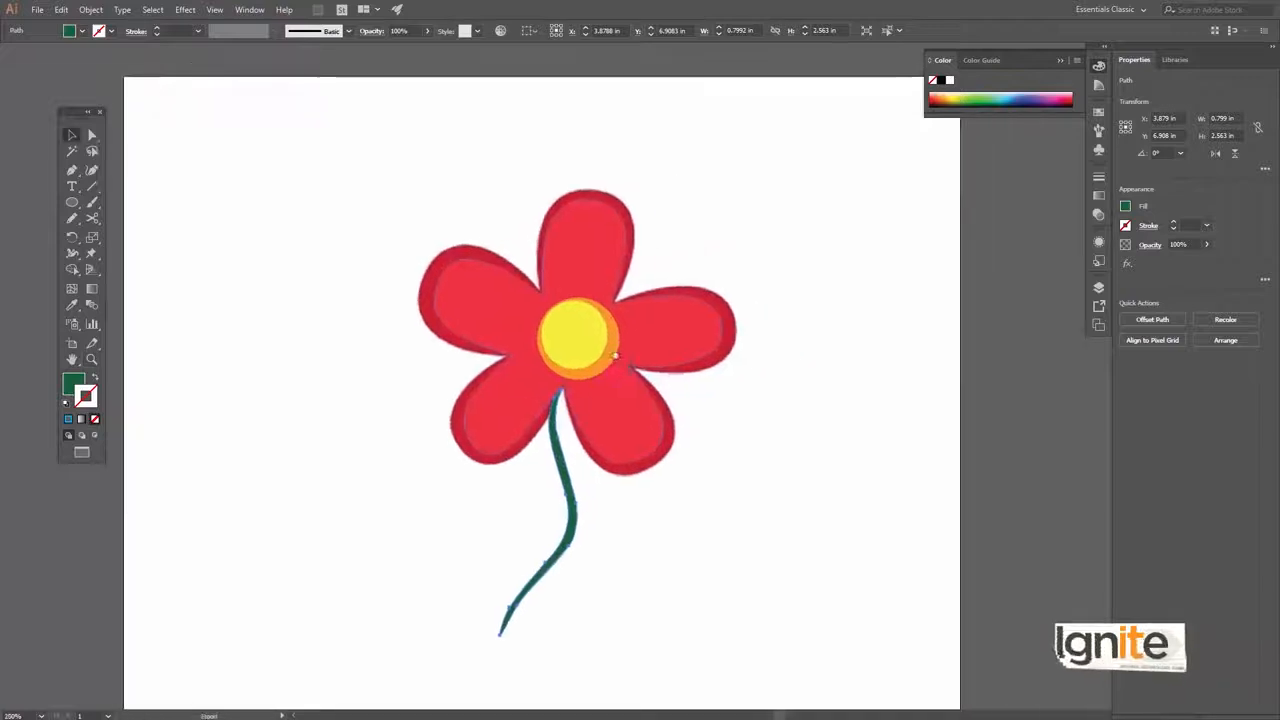
Resample the outer petal shape's fill from the left petal's dark edge using the Eyedropper, and deselect it
click(594, 195)
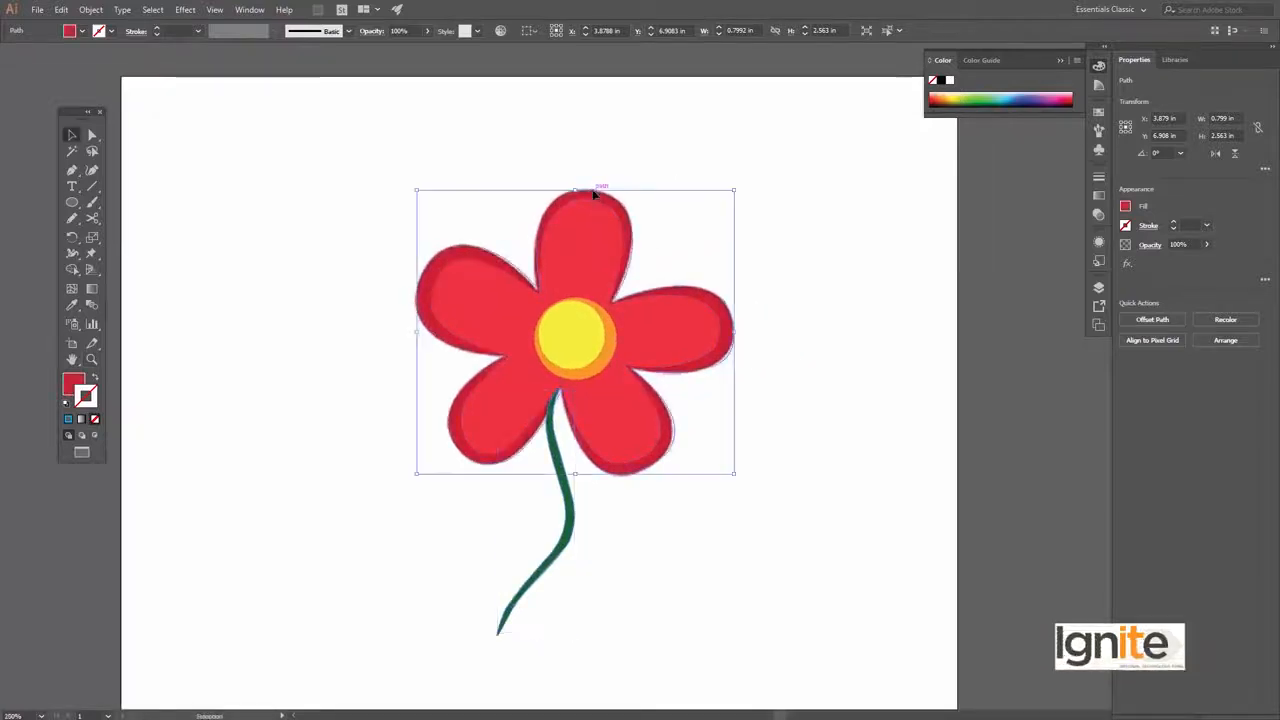
click(73, 306)
click(429, 271)
key(v)
click(429, 150)
key(space)
drag(609, 421, 577, 401)
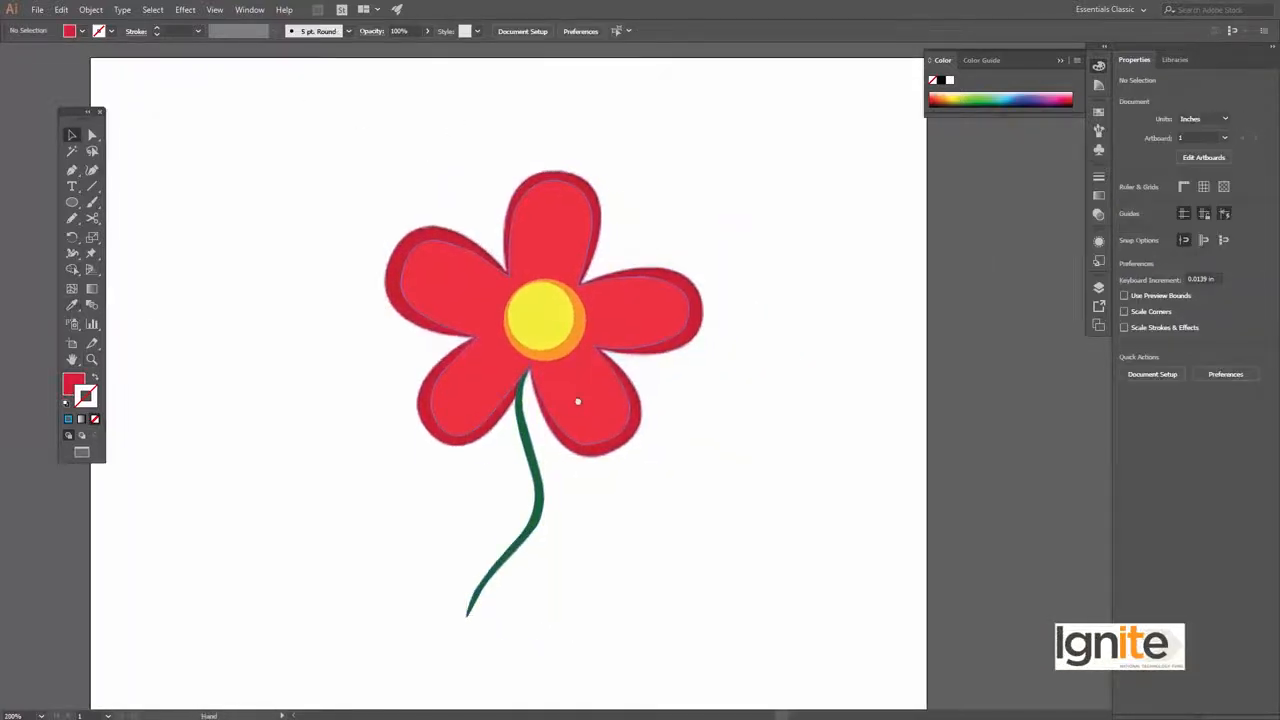
Change the outer petal shape's fill to a slightly darker red and deselect it with the whole flower in view
key(z)
click(568, 322)
click(572, 350)
key(v)
click(646, 183)
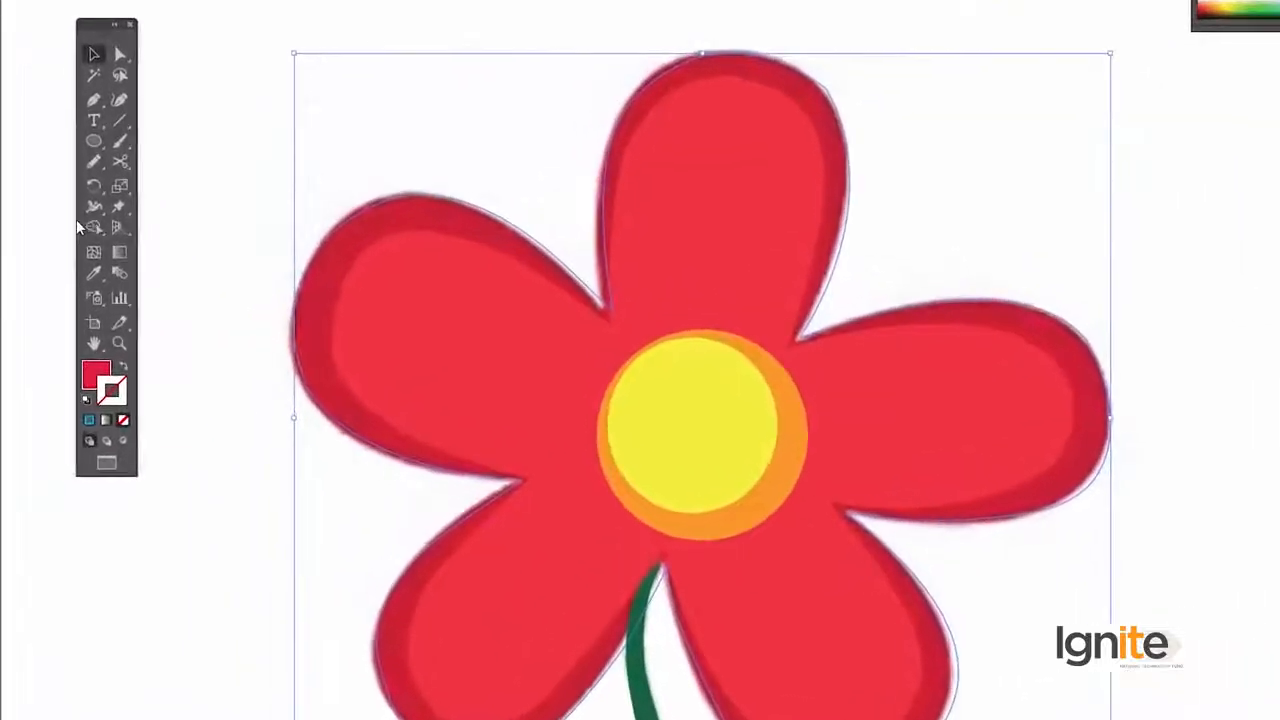
click(96, 273)
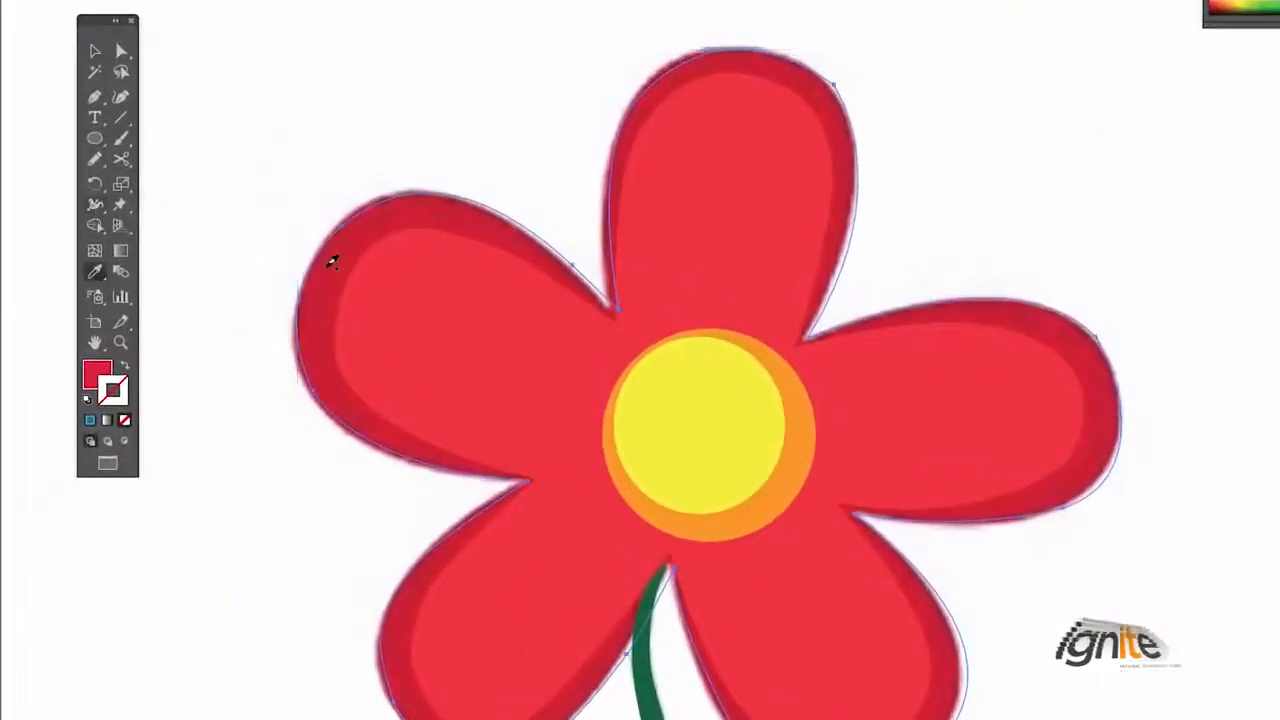
click(91, 376)
key(ctrl+space)
ctrl+alt+click(563, 326)
ctrl+alt+click(807, 471)
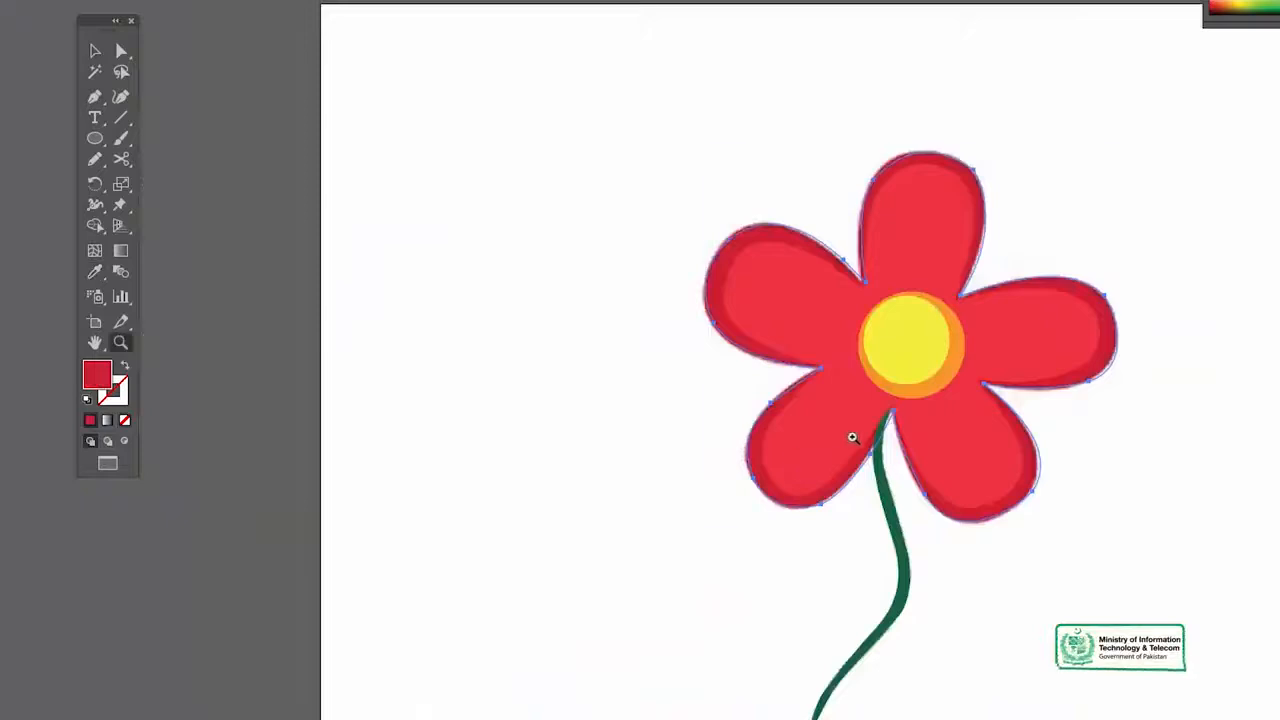
drag(900, 355, 740, 346)
drag(763, 202, 752, 107)
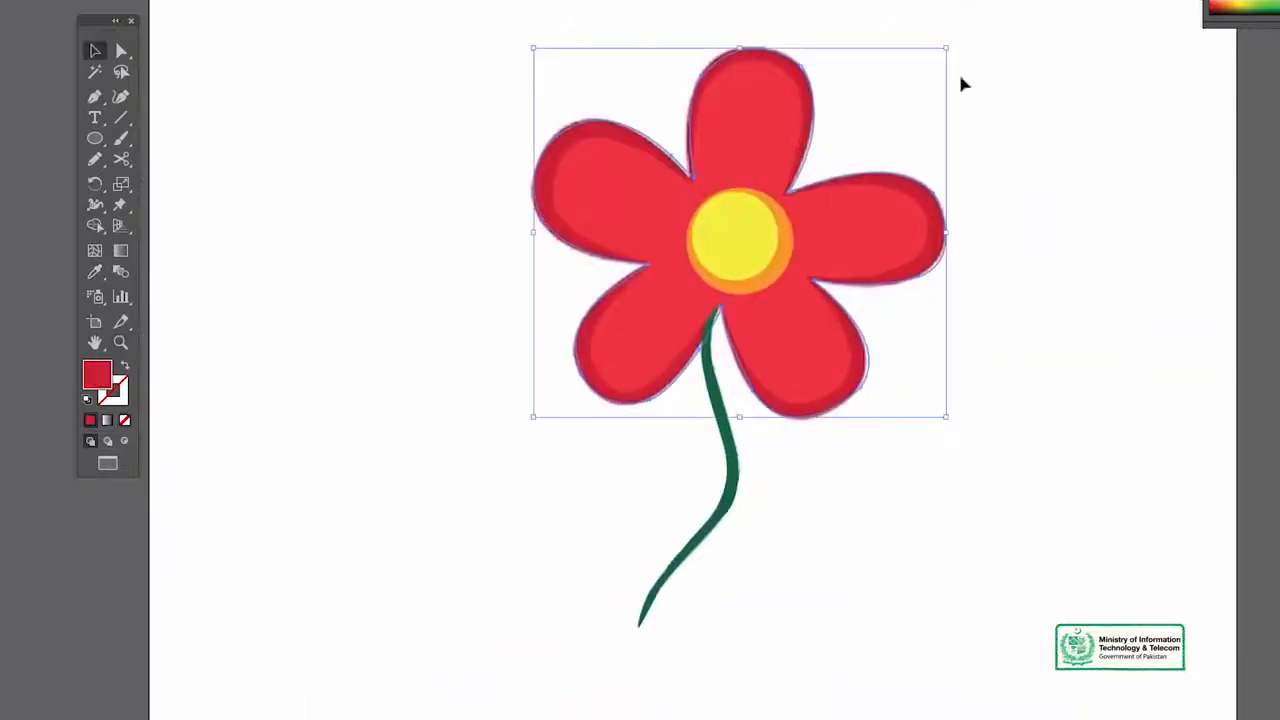
click(962, 84)
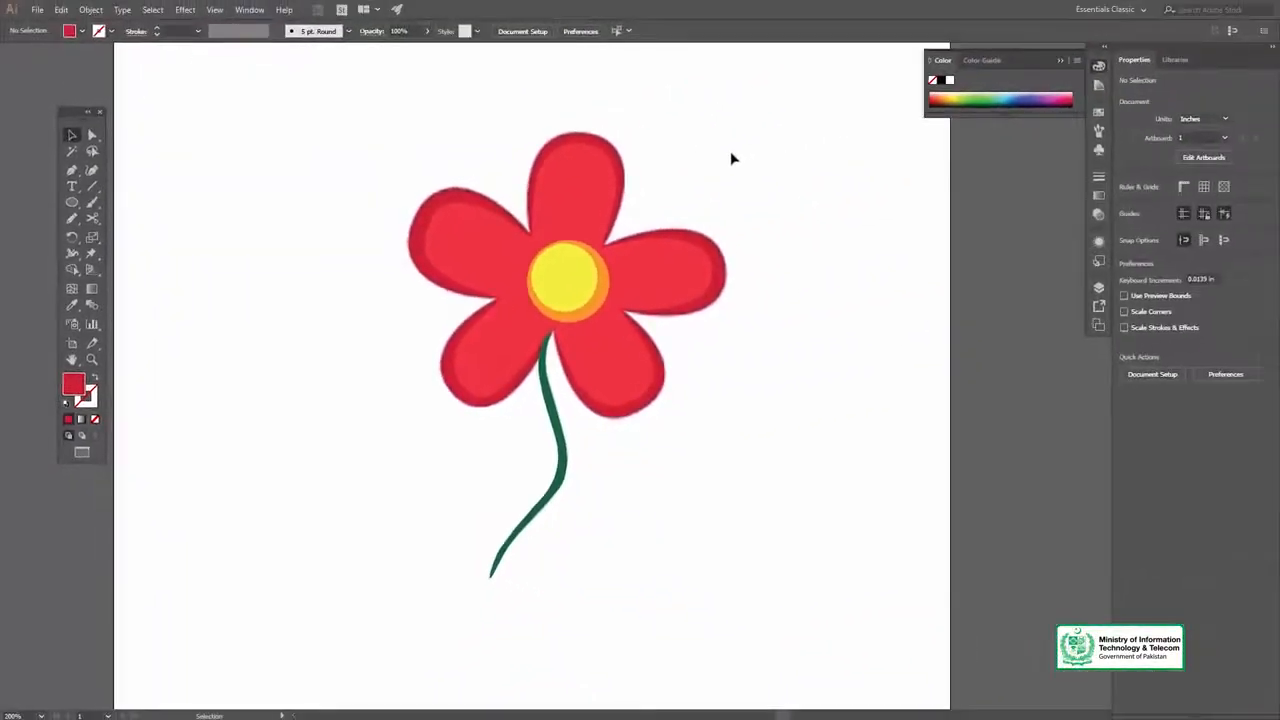